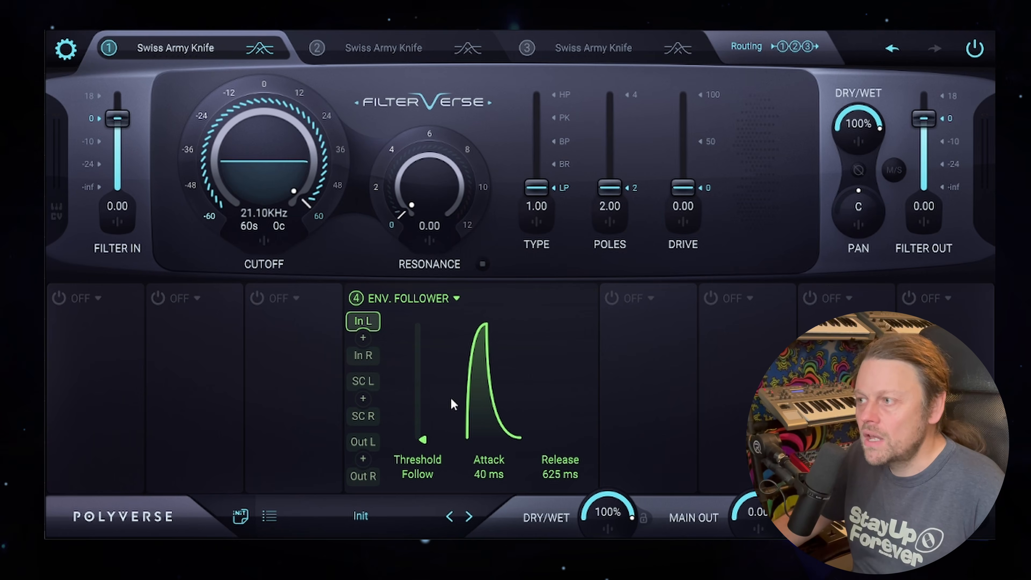
Try an envelope follower threshold of -13.4 dB, and reset it to Follow
left_click_drag(423, 439, 426, 419)
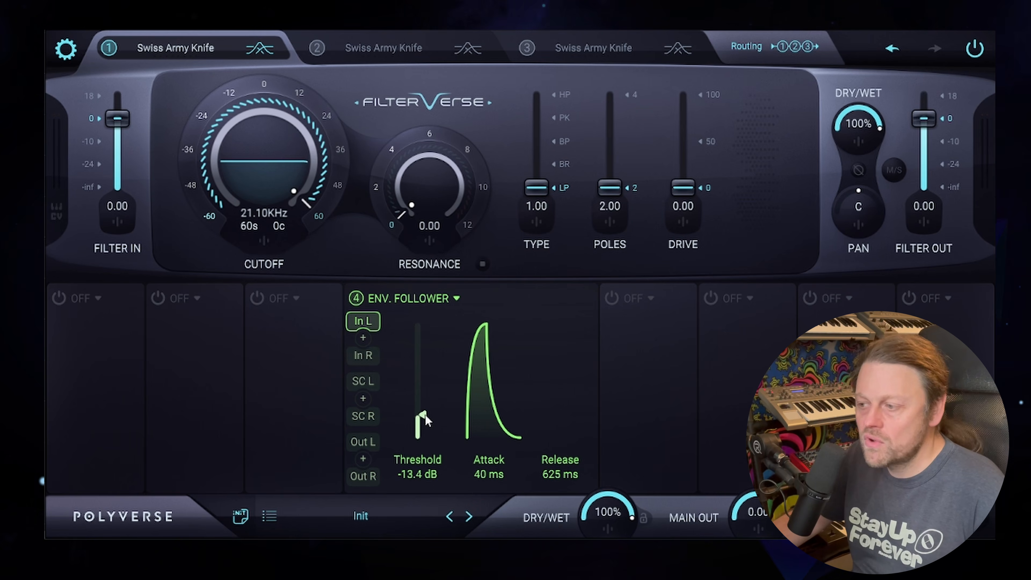
double_click(424, 419)
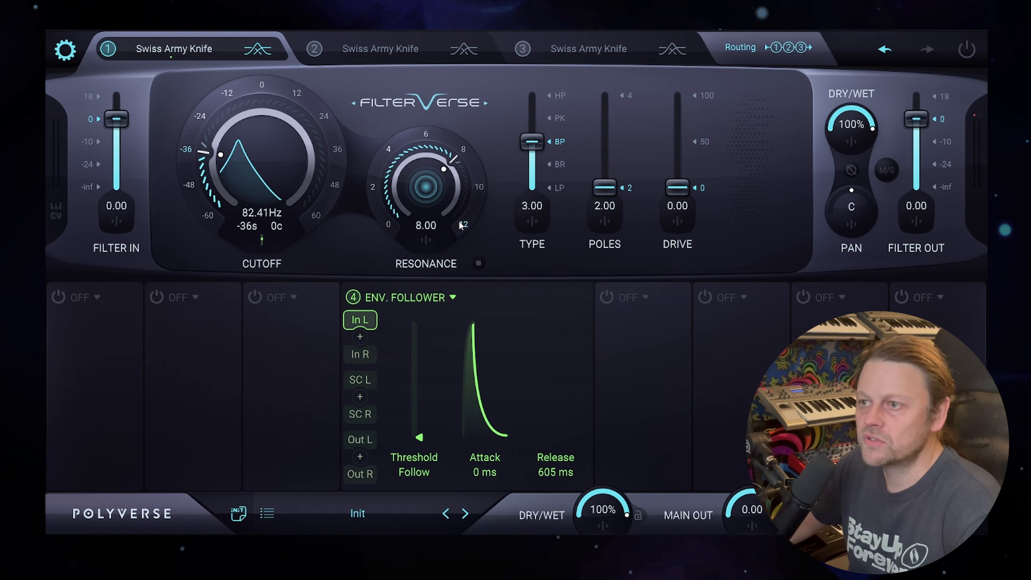
Start playback and switch the filter plugin on
key("space")
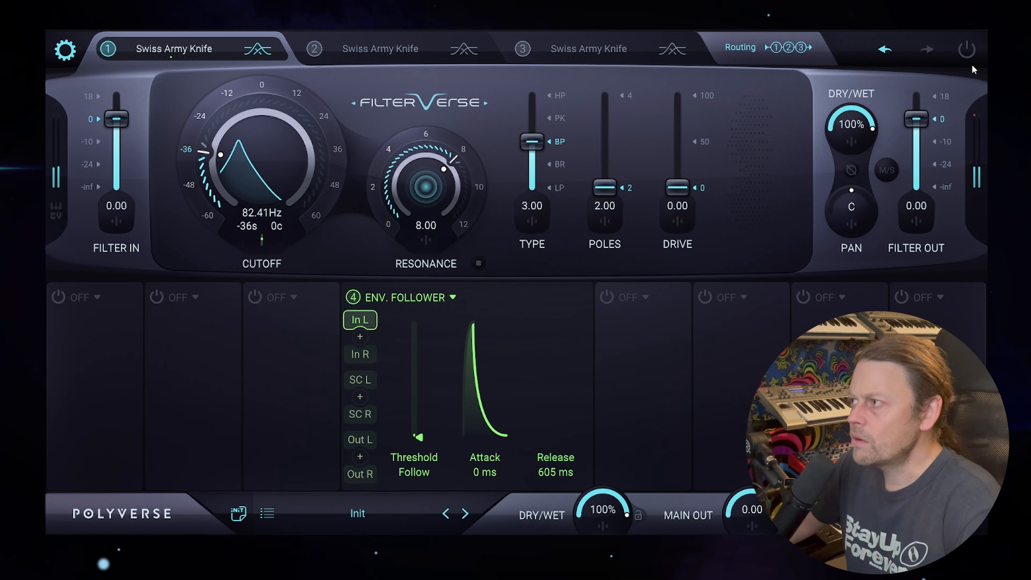
left_click(969, 54)
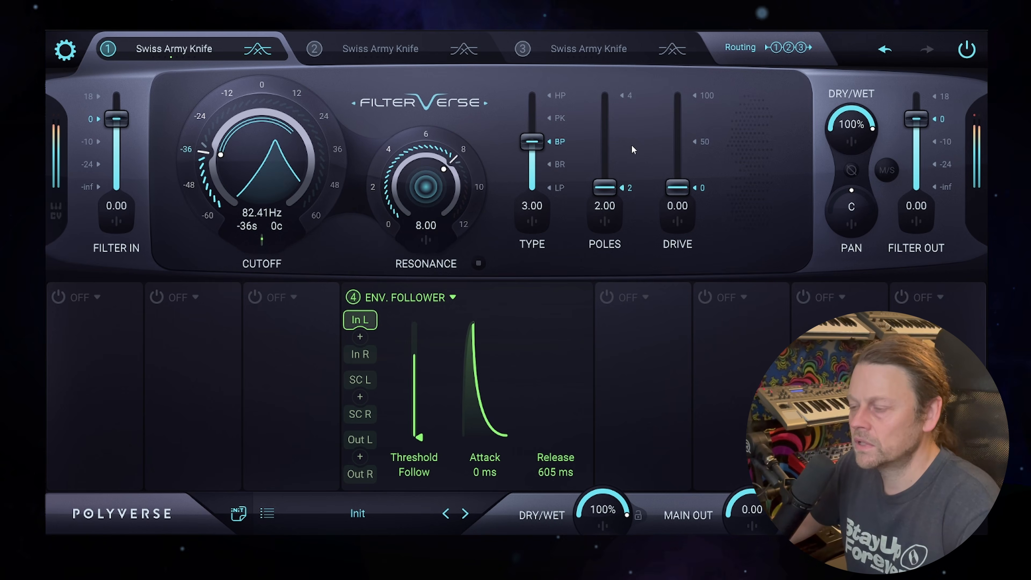
Try envelope follower modulation amounts of 33.7 and 43.1 on the cutoff
left_click(262, 240)
mouse_move(256, 363)
left_mouse_down()
mouse_move(257, 386)
mouse_move(257, 370)
left_mouse_up()
left_click(332, 256)
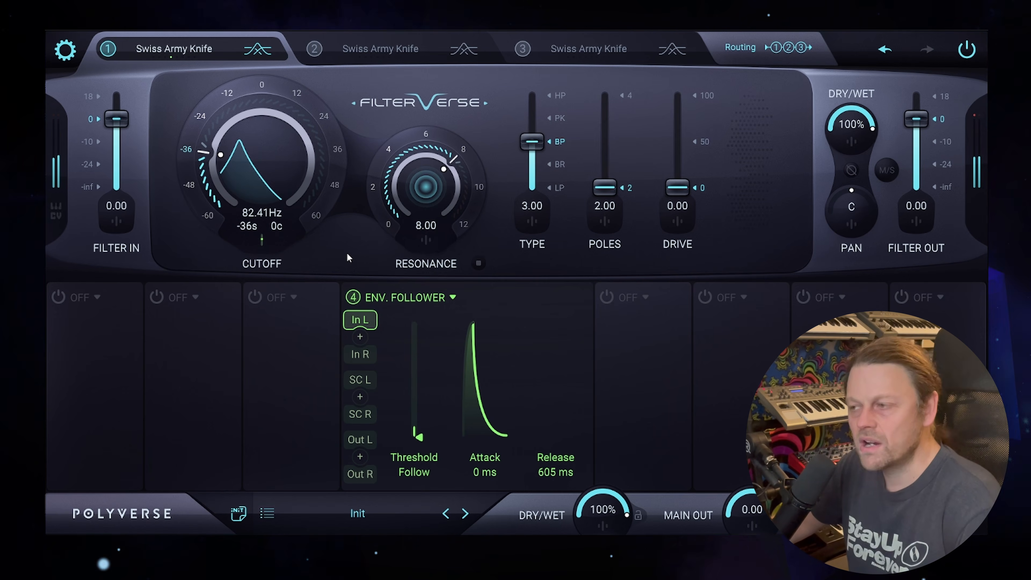
left_click(262, 240)
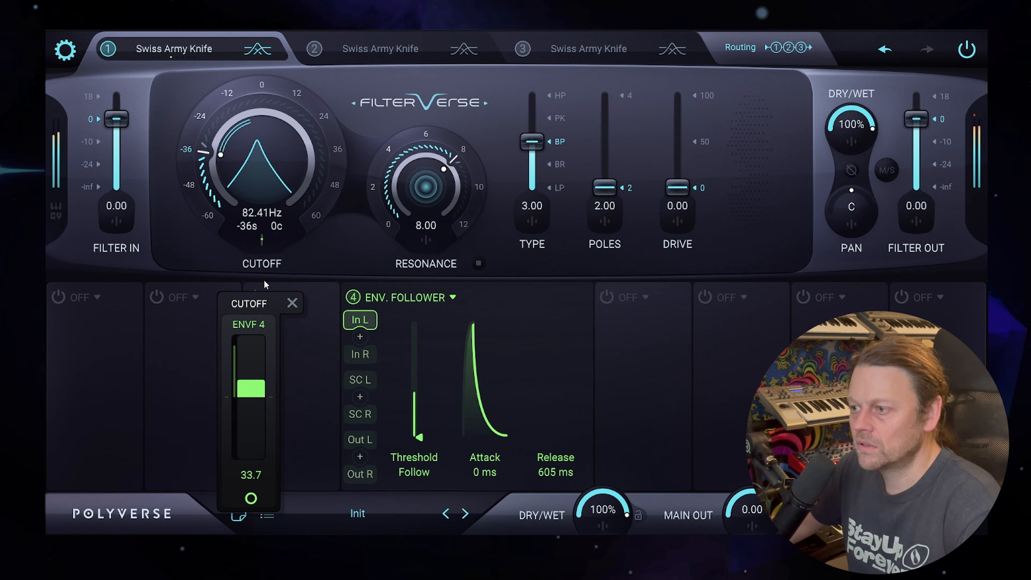
left_click_drag(253, 388, 254, 375)
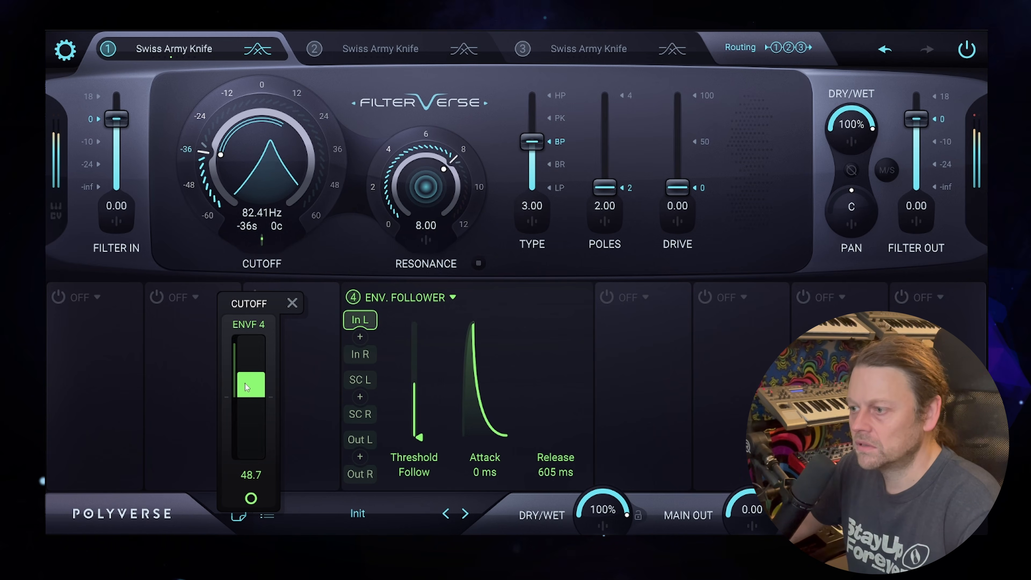
left_click(293, 303)
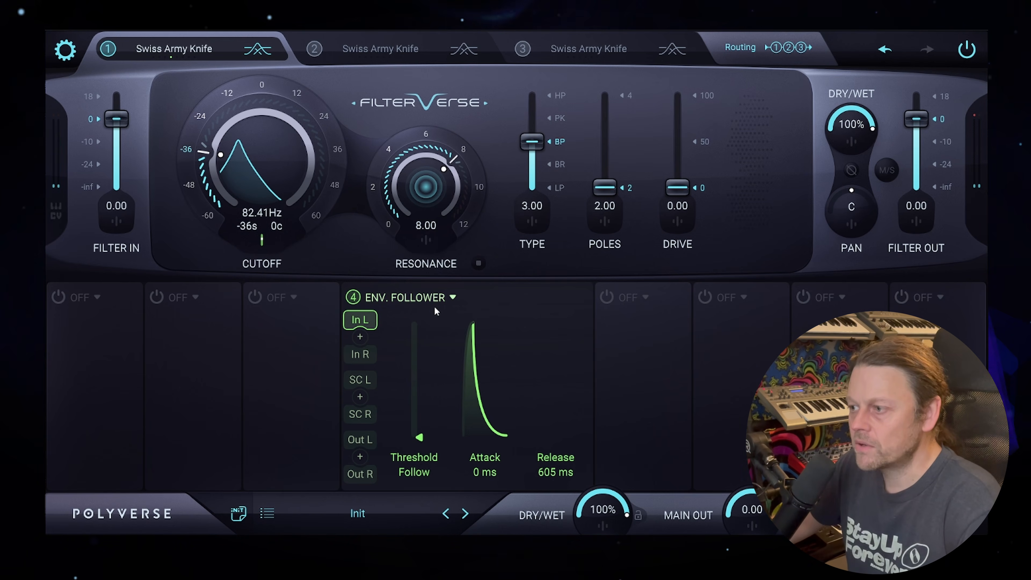
Reduce the envelope follower's modulation of the cutoff to 16.0
left_click(262, 240)
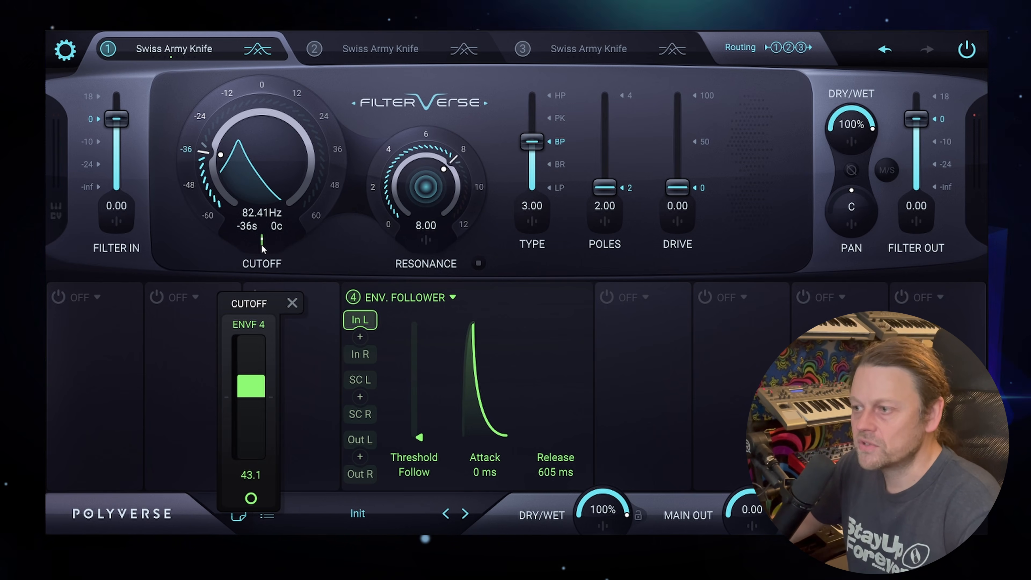
mouse_move(261, 380)
left_mouse_down()
mouse_move(260, 357)
mouse_move(260, 398)
left_mouse_up()
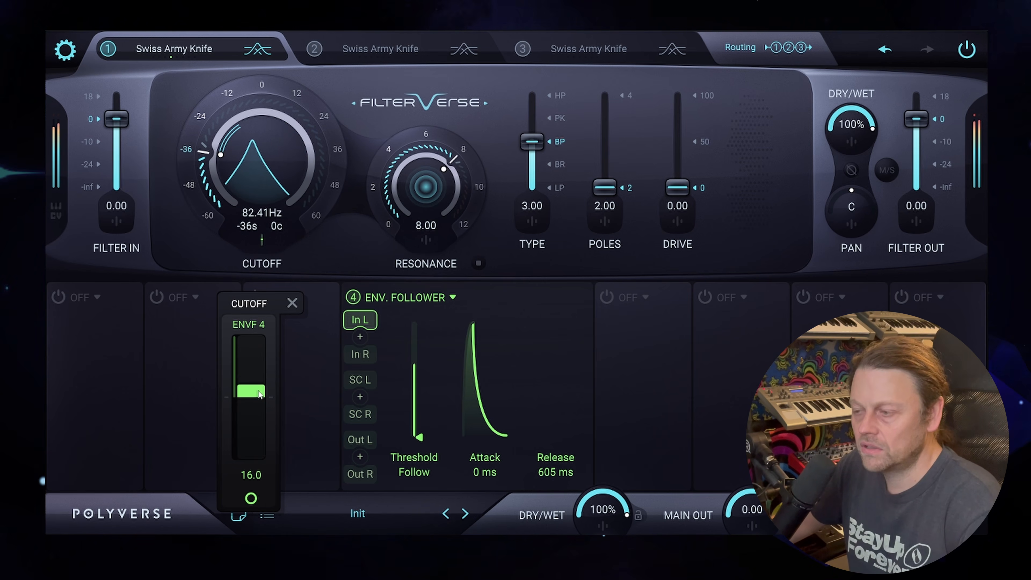
left_click(220, 161)
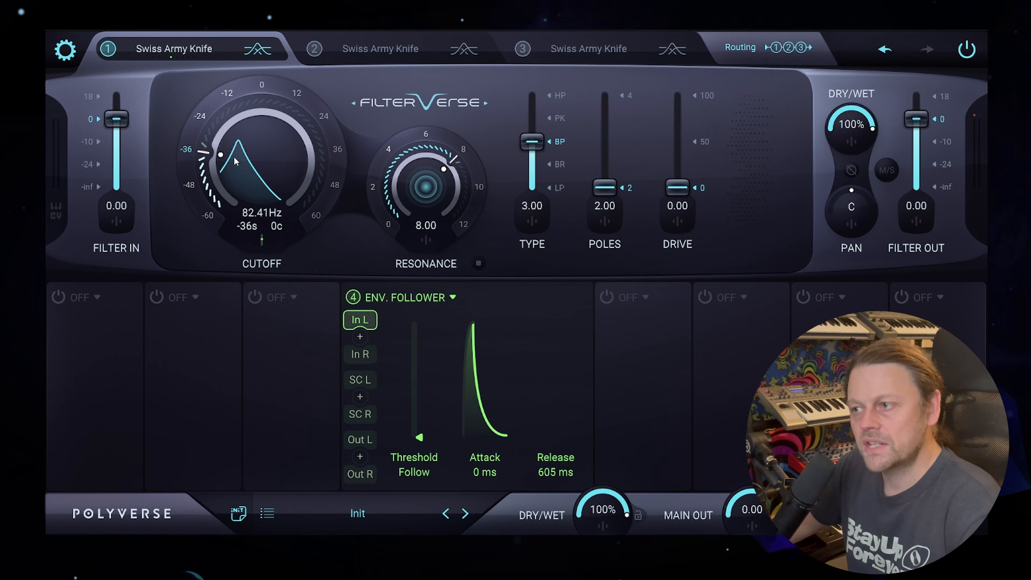
Try a cutoff of 329.6 Hz with an envelope follower modulation amount of 33.7
left_click_drag(221, 155, 251, 140)
left_click(251, 140)
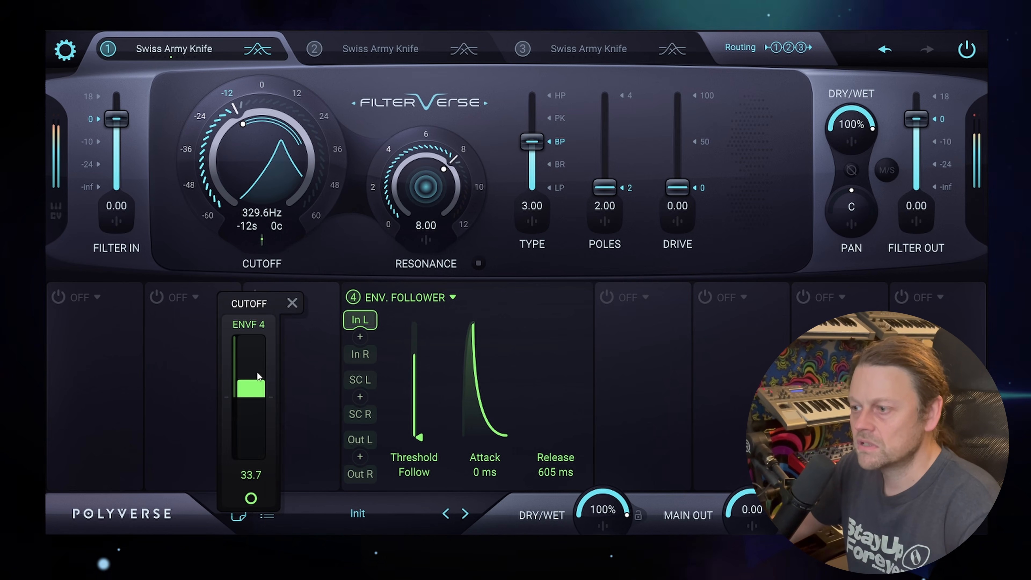
left_click(340, 254)
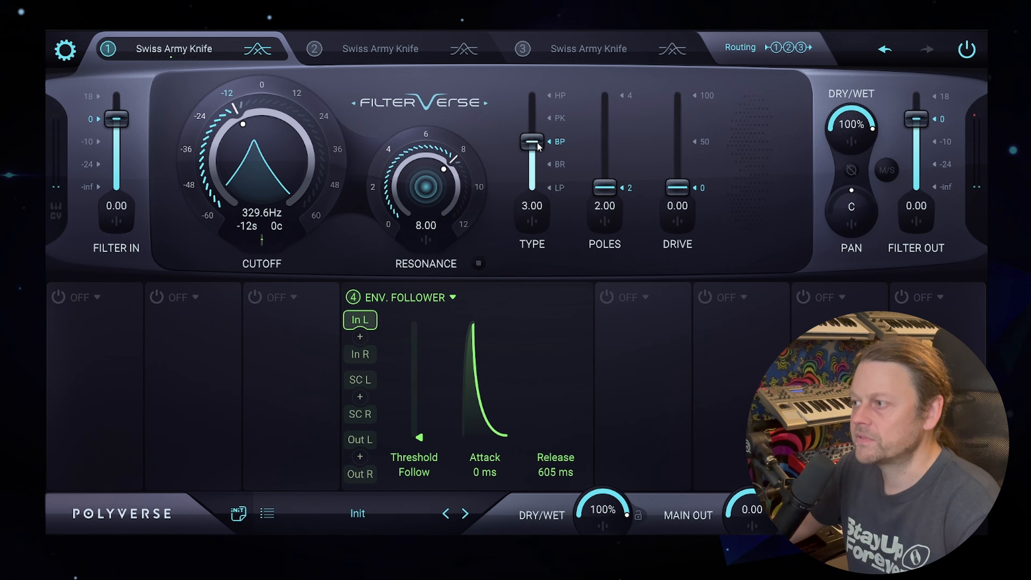
Return the cutoff to 82.41 Hz and increase the envelope follower's modulation of it
left_click(195, 158)
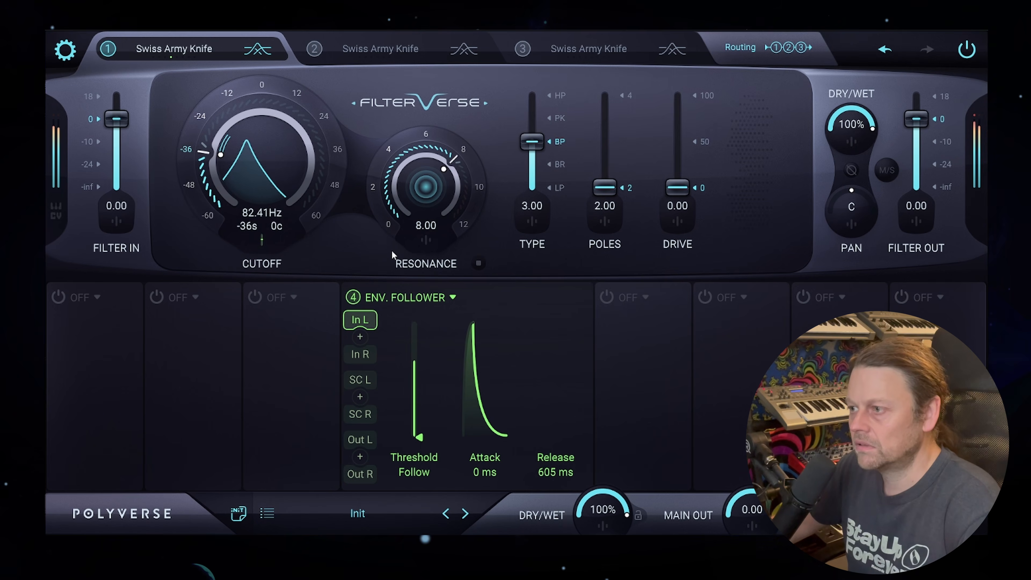
left_click(264, 241)
left_click_drag(264, 372, 264, 357)
left_click(327, 254)
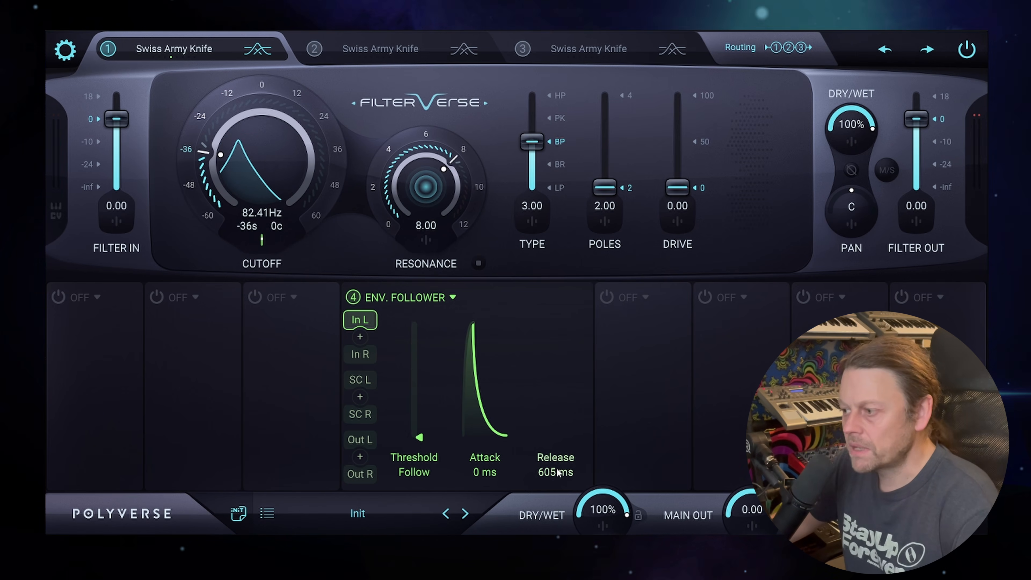
Shorten the envelope follower's release to 331 ms and reduce its modulation of the cutoff
left_click_drag(557, 473, 561, 493)
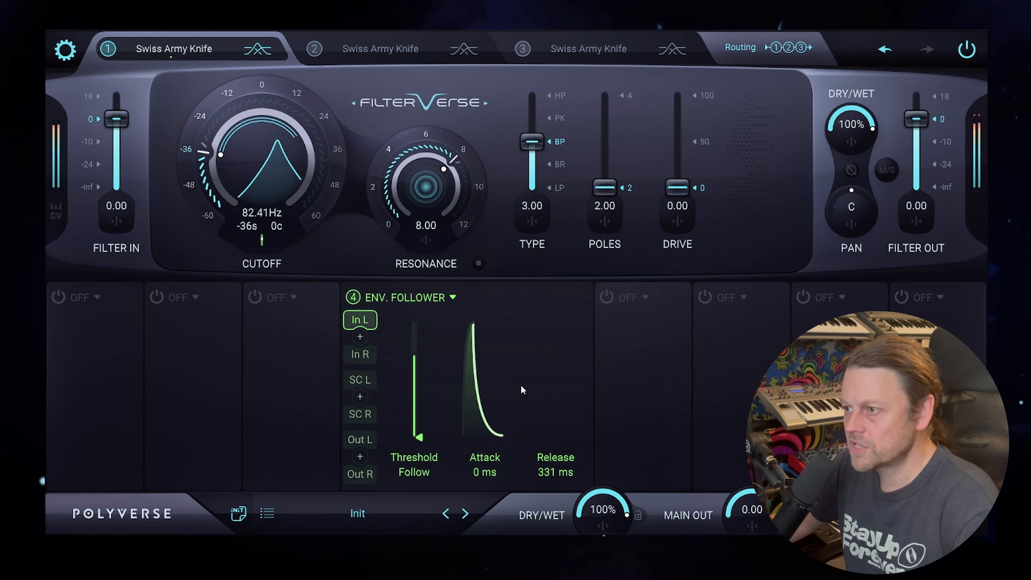
left_click(262, 244)
mouse_move(260, 385)
left_mouse_down()
mouse_move(262, 404)
mouse_move(262, 396)
left_mouse_up()
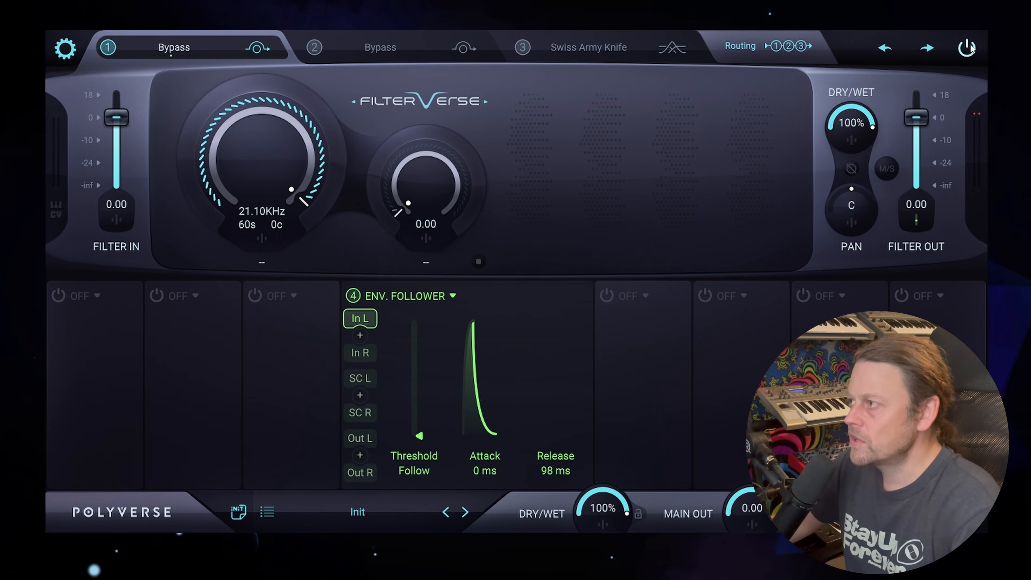
Switch the plugin off and clear the clip indicators on the output meter
left_click(971, 45)
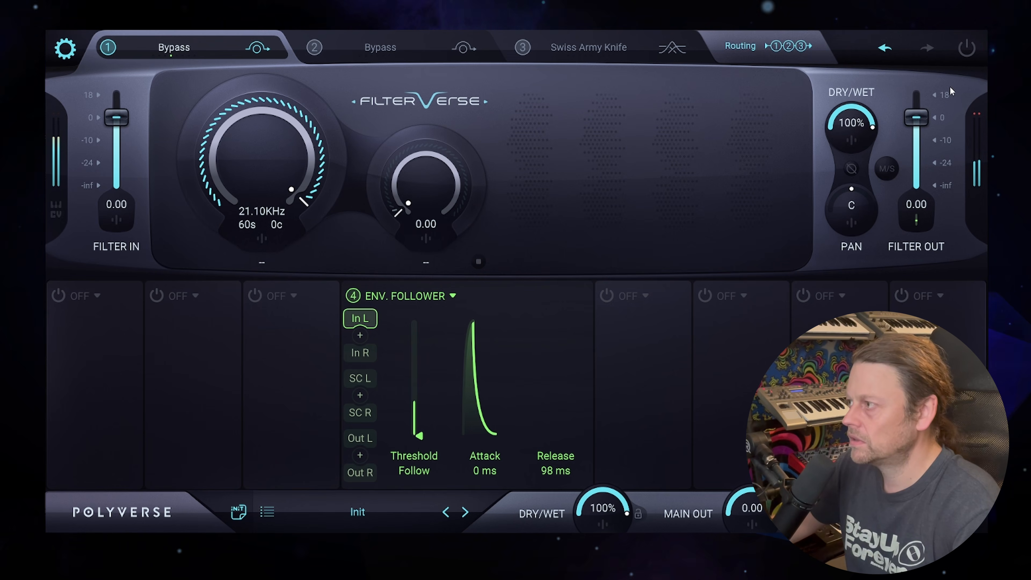
left_click(975, 114)
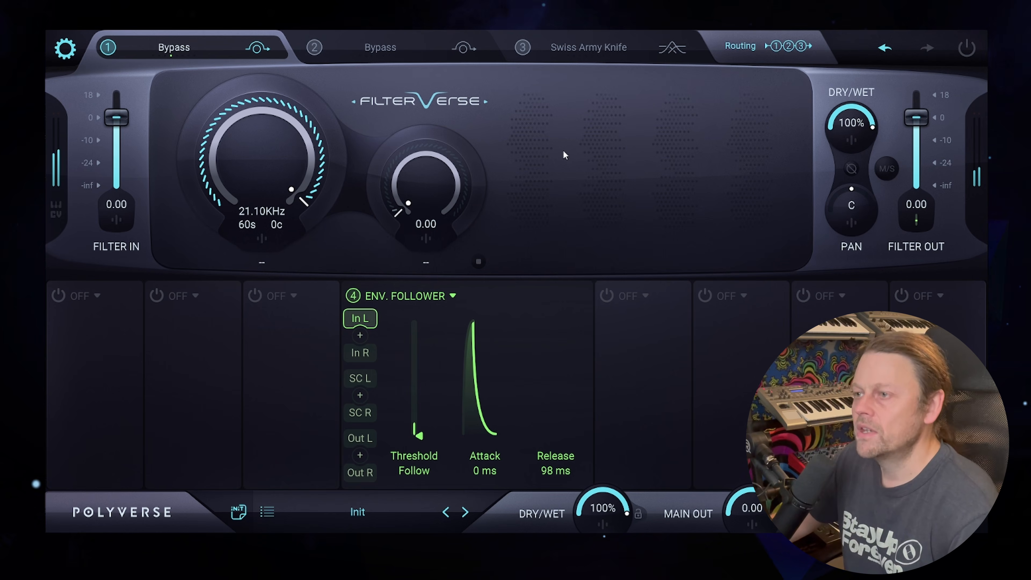
Set the envelope follower's modulation of Filter Out to -31.2 and raise the Filter Out level to 7.10
mouse_move(229, 60)
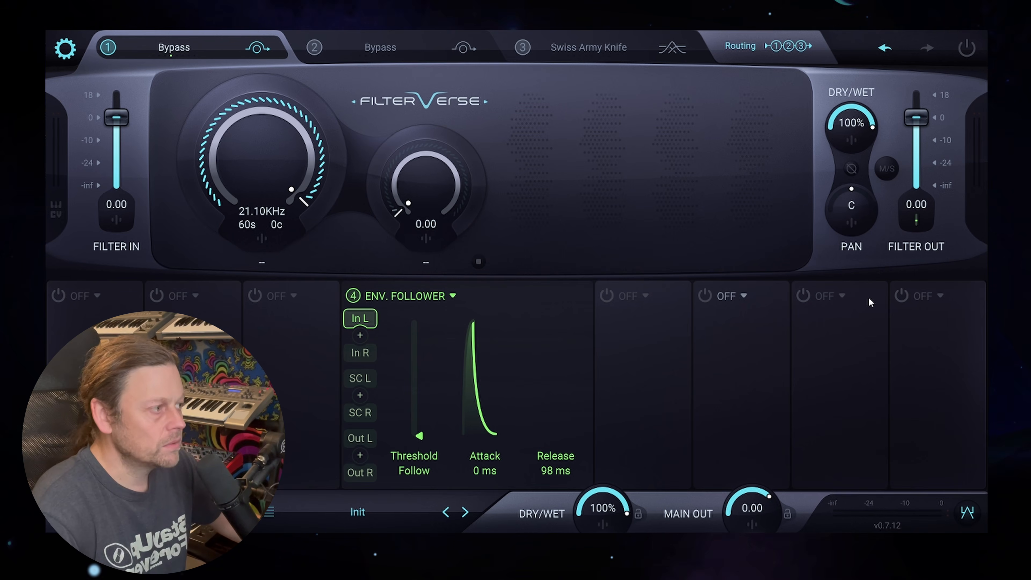
left_click(917, 221)
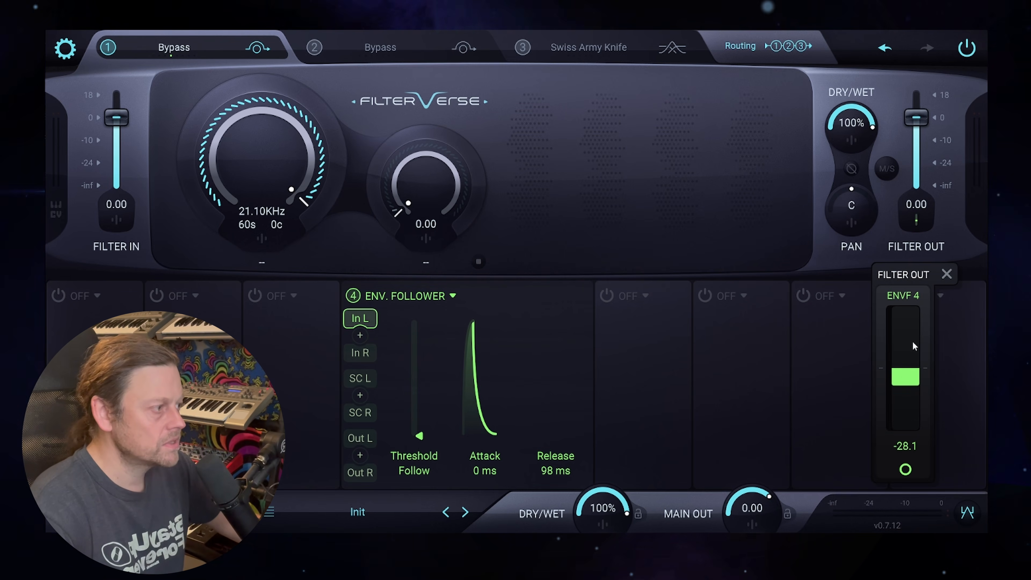
left_click_drag(908, 383, 909, 384)
left_click(866, 253)
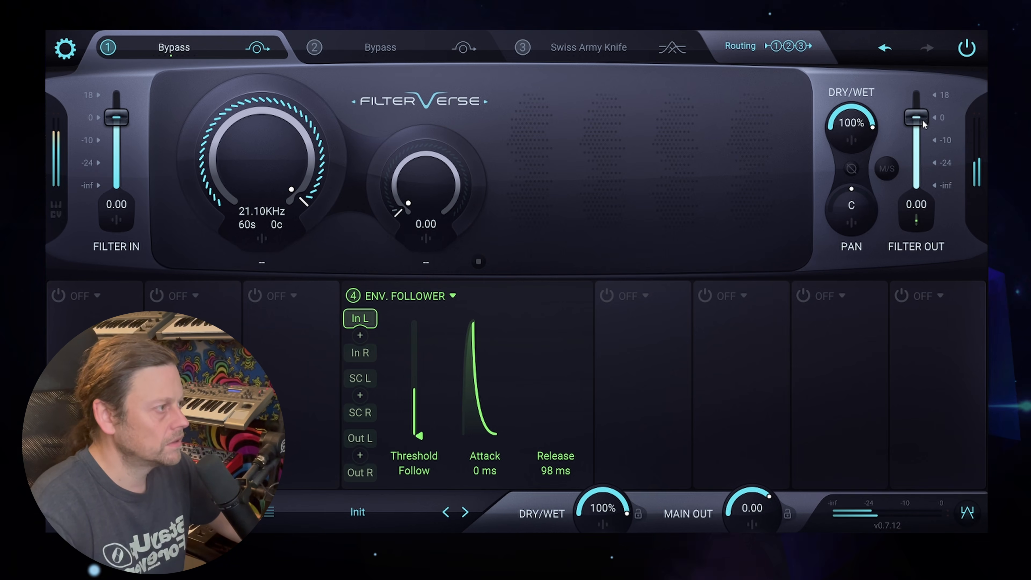
left_click_drag(921, 127, 925, 117)
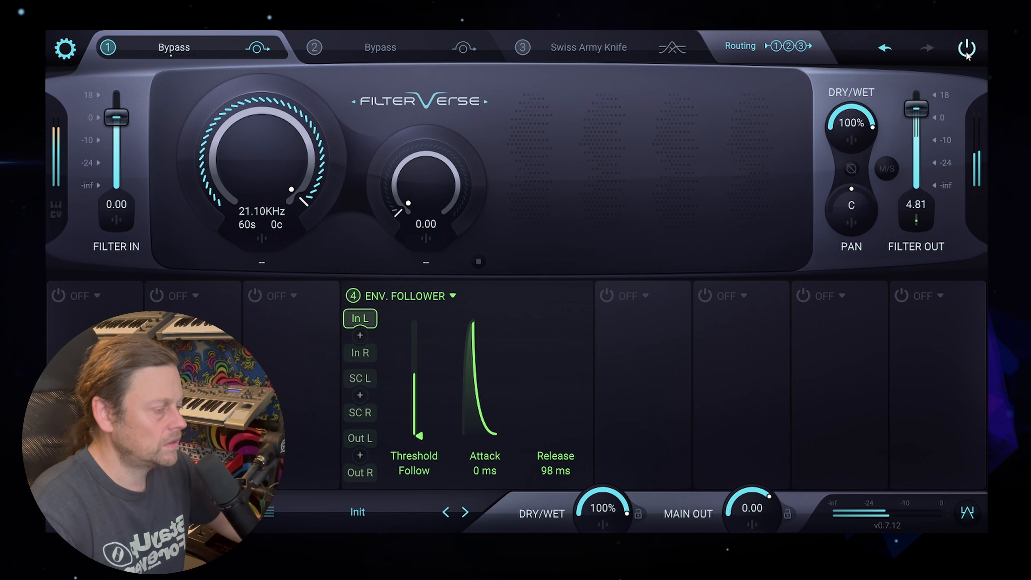
left_click_drag(919, 110, 919, 108)
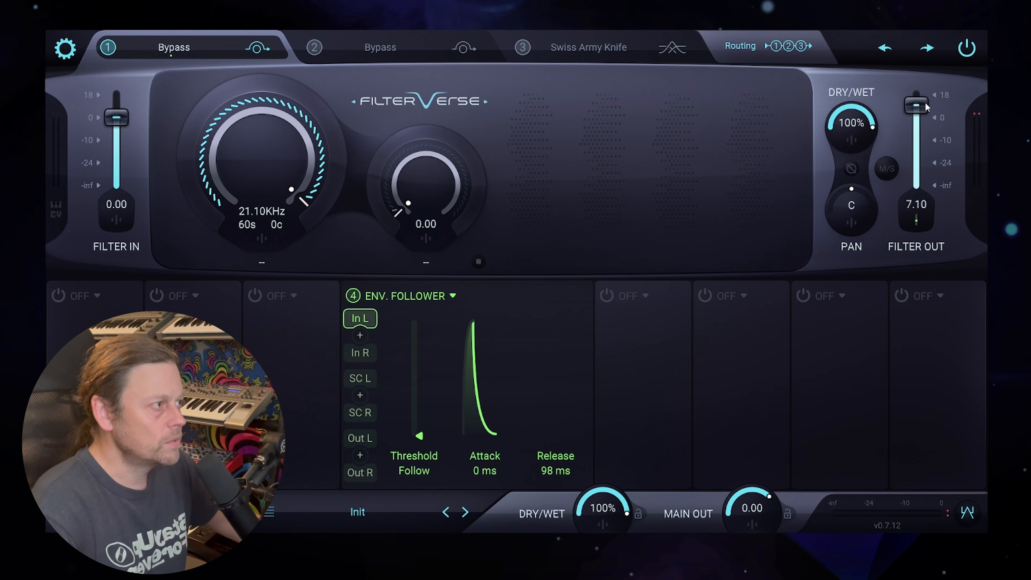
Set the envelope follower's modulation of Filter Out to a positive 37.5 and lower the Filter Out level to -15.7
scroll(930, 215, "down", 6)
left_click(917, 220)
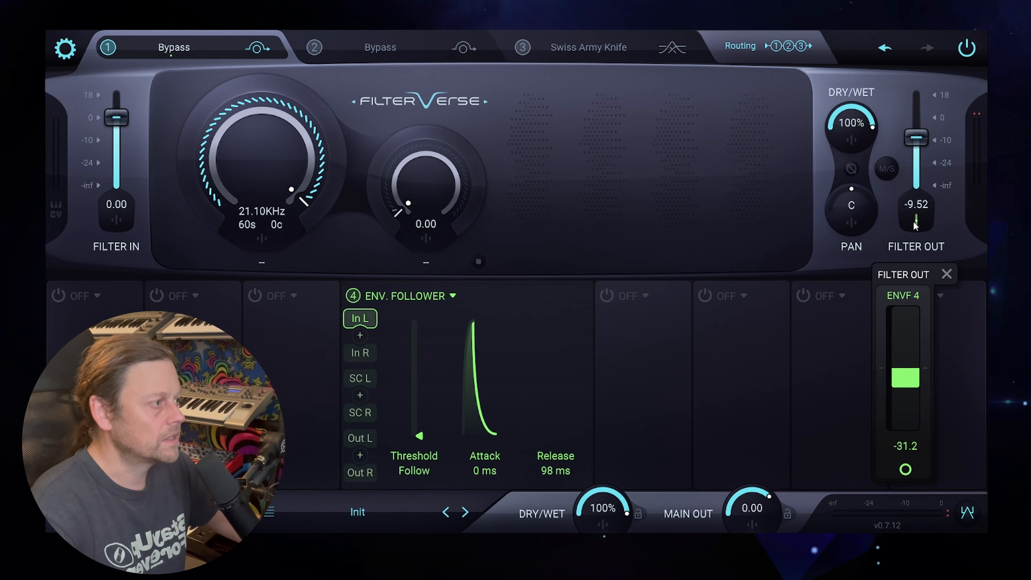
left_click_drag(910, 358, 913, 317)
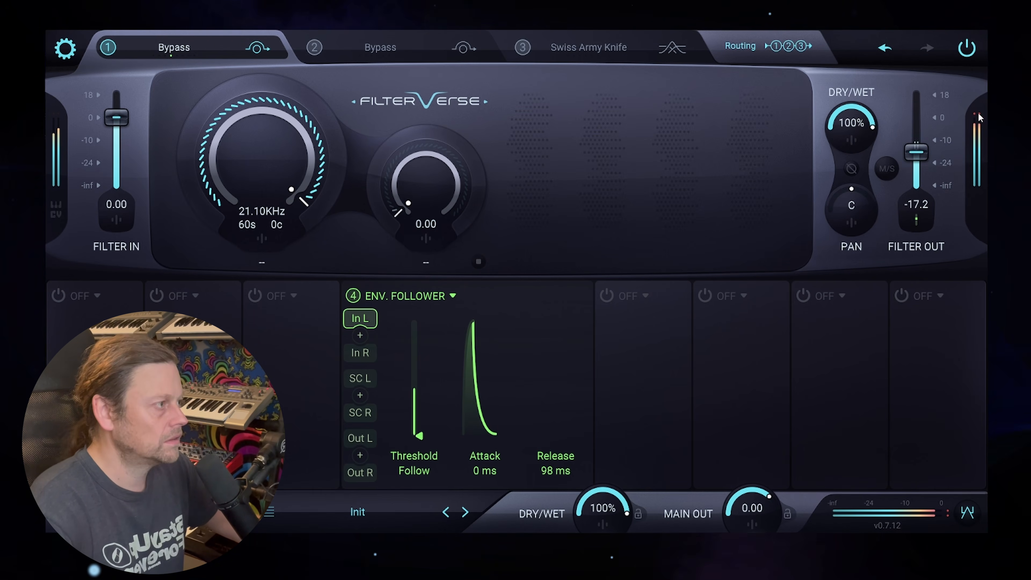
left_click(916, 220)
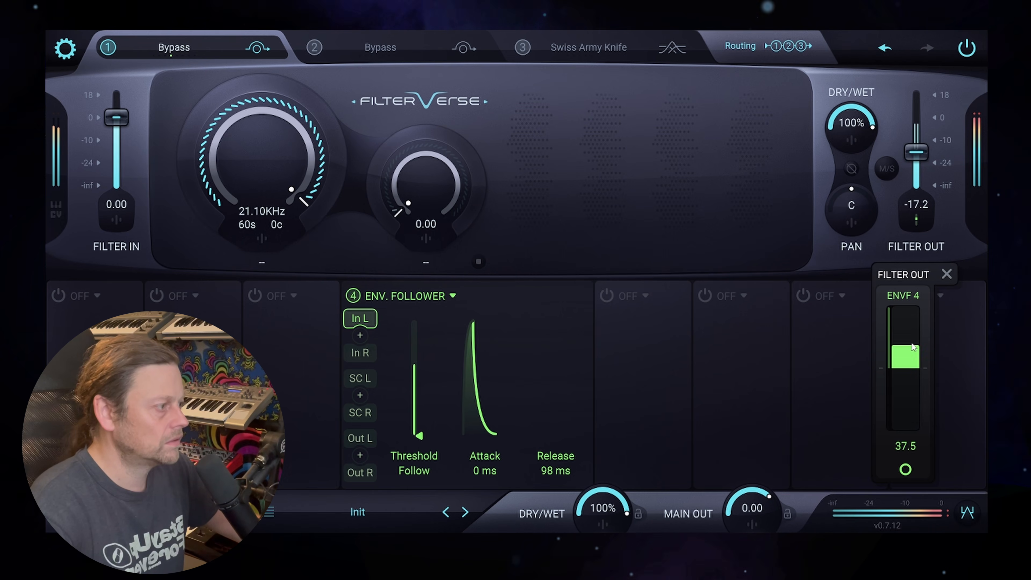
left_click_drag(921, 157, 922, 154)
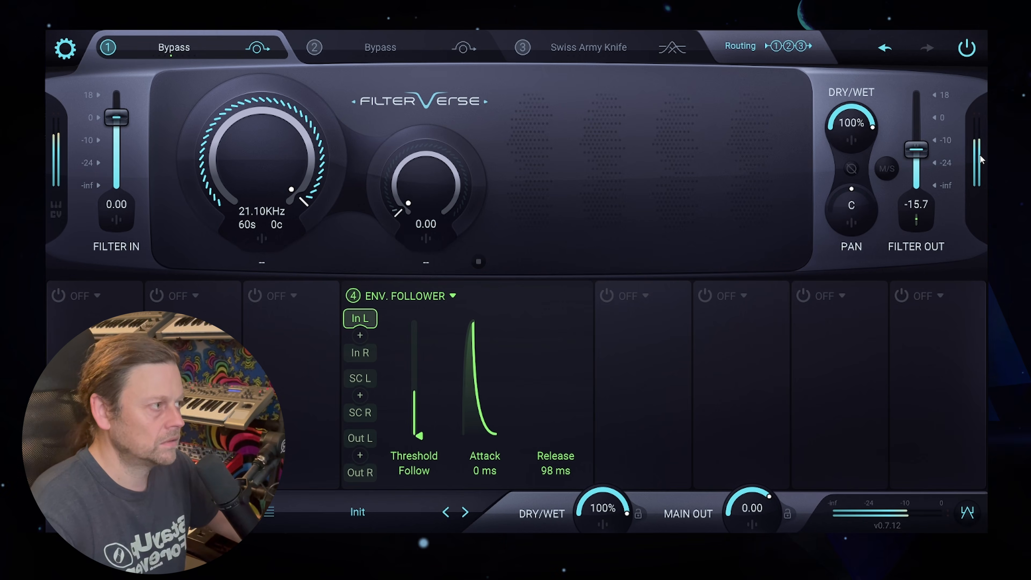
Stop playback, set the envelope follower's modulation of Filter Out to -26.5 and raise the Filter Out level to -1.73
key("space")
left_click(916, 221)
left_click_drag(913, 365, 911, 397)
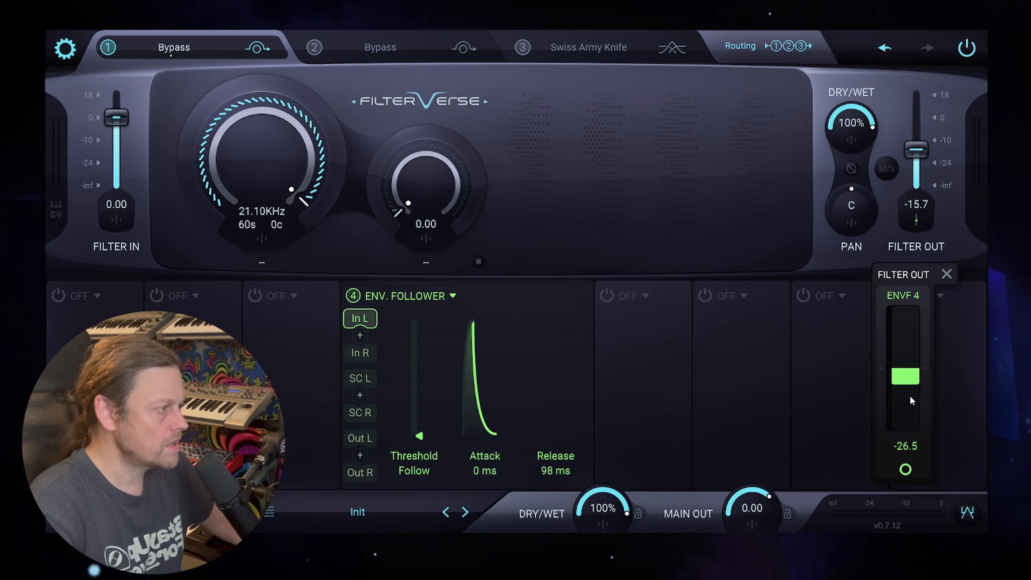
left_click(947, 274)
left_click_drag(917, 149, 924, 115)
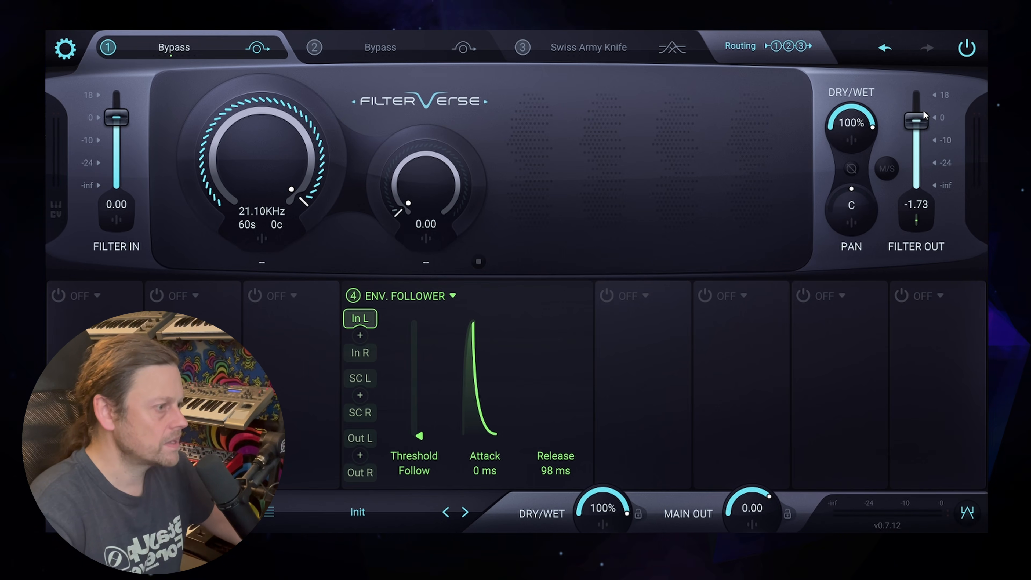
Make the envelope follower track Out L and raise the Filter Out level to 3.77
left_click(360, 438)
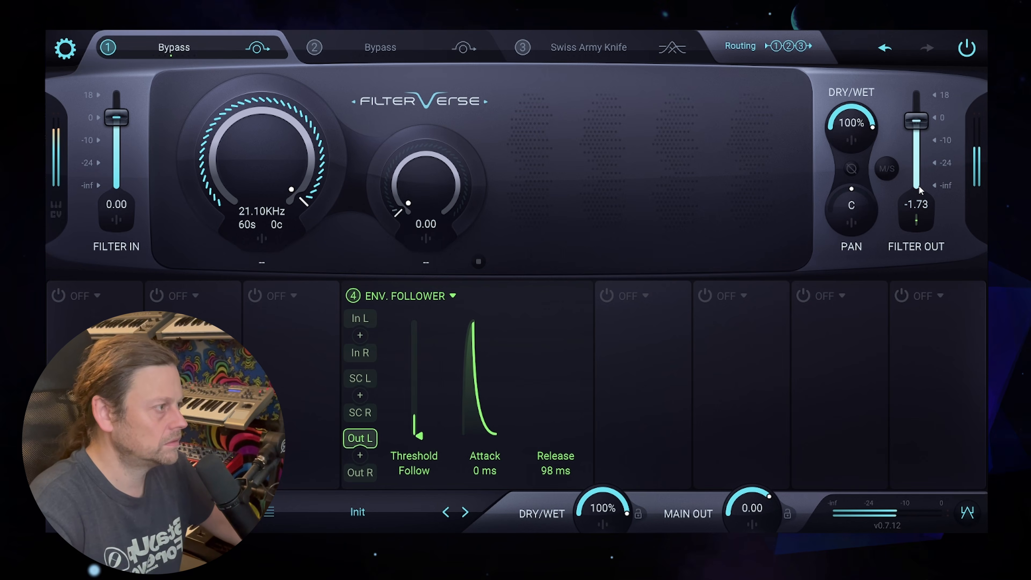
left_click(918, 225)
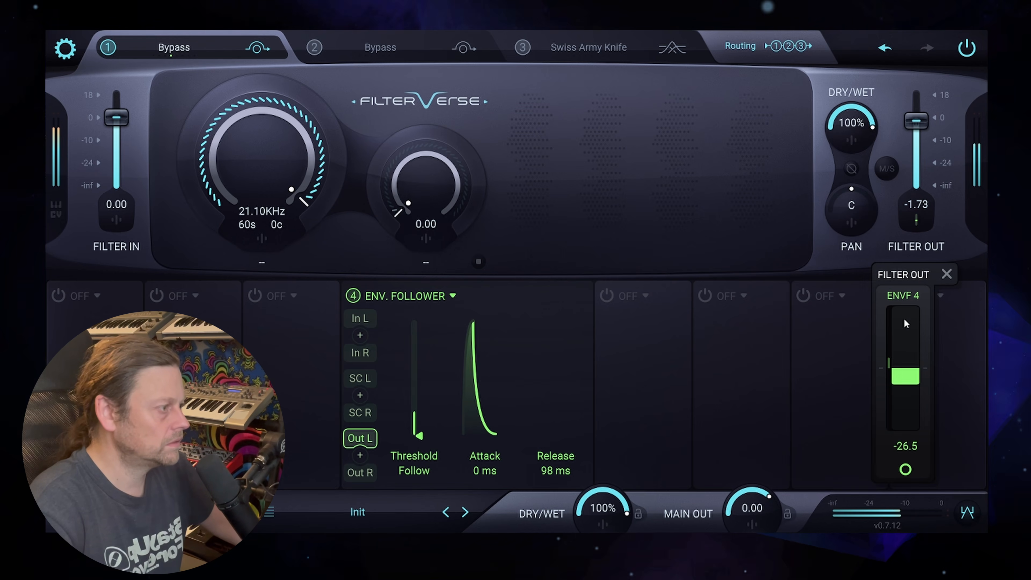
left_click(923, 121)
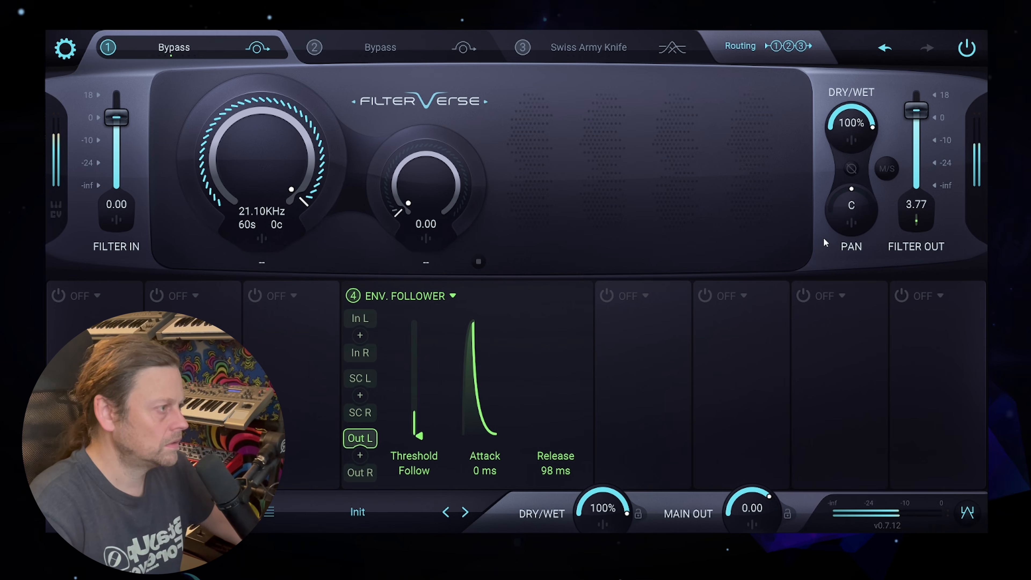
Compare envelope follower sources by switching to In L and back to Out L
left_click(358, 323)
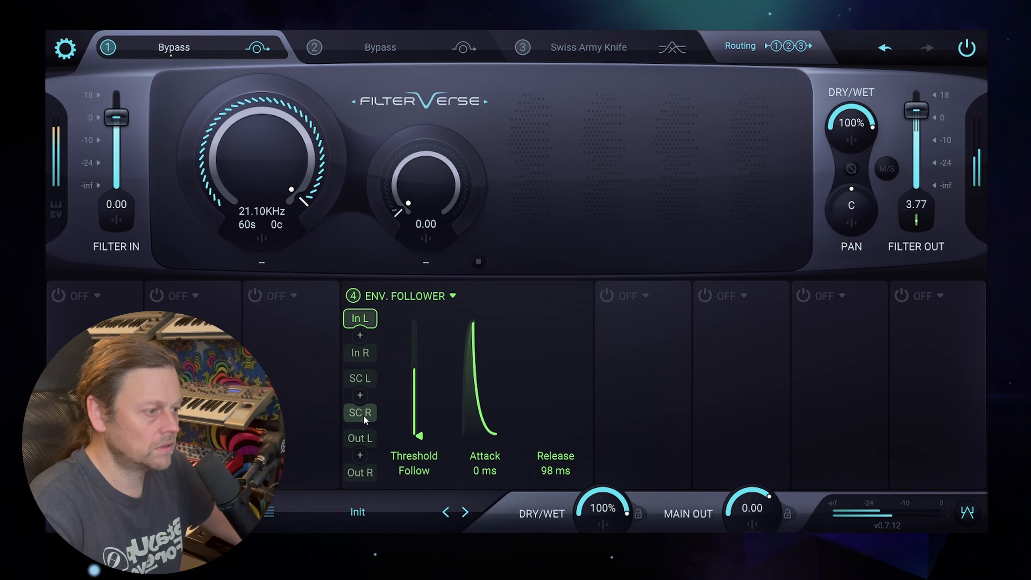
left_click(359, 440)
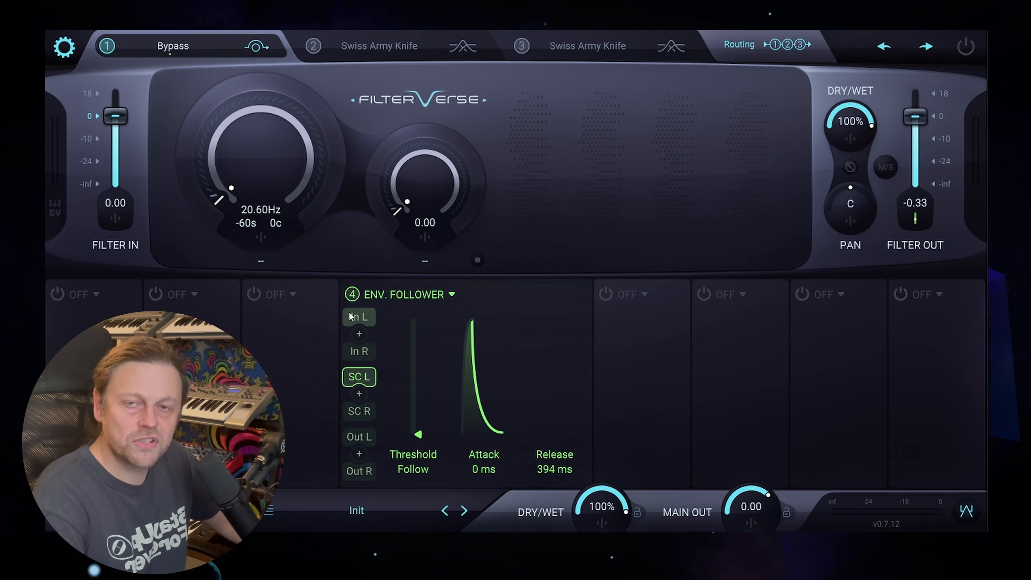
Inspect the side-chain routing settings to see which source feeds the plugin's side-chain input
mouse_move(158, 42)
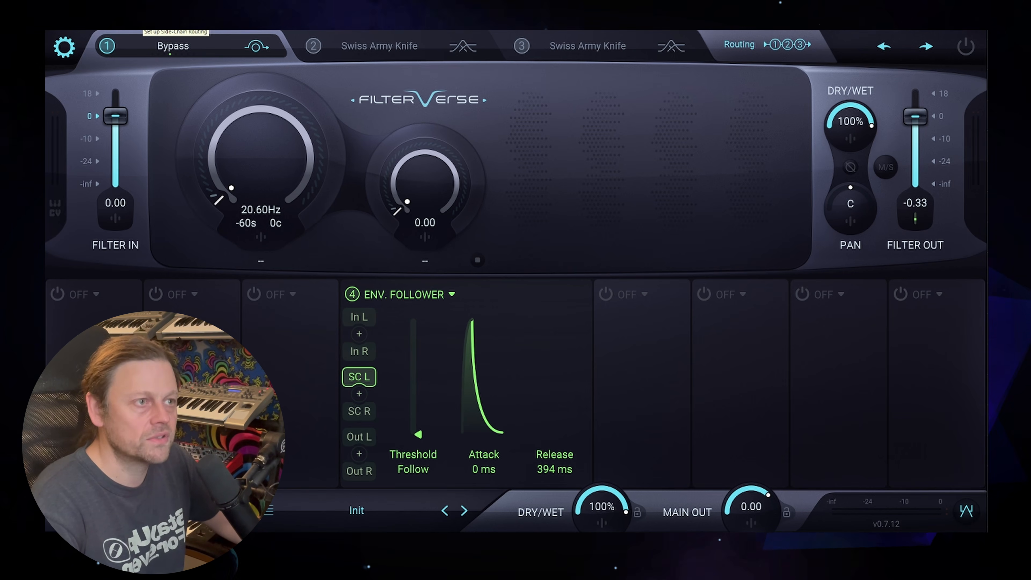
left_click(145, 21)
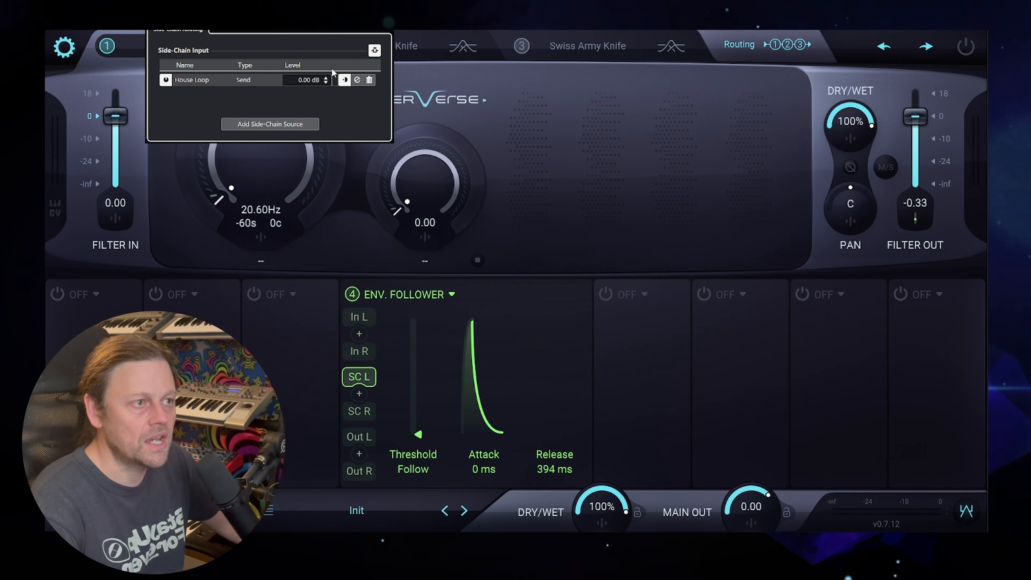
left_click(398, 21)
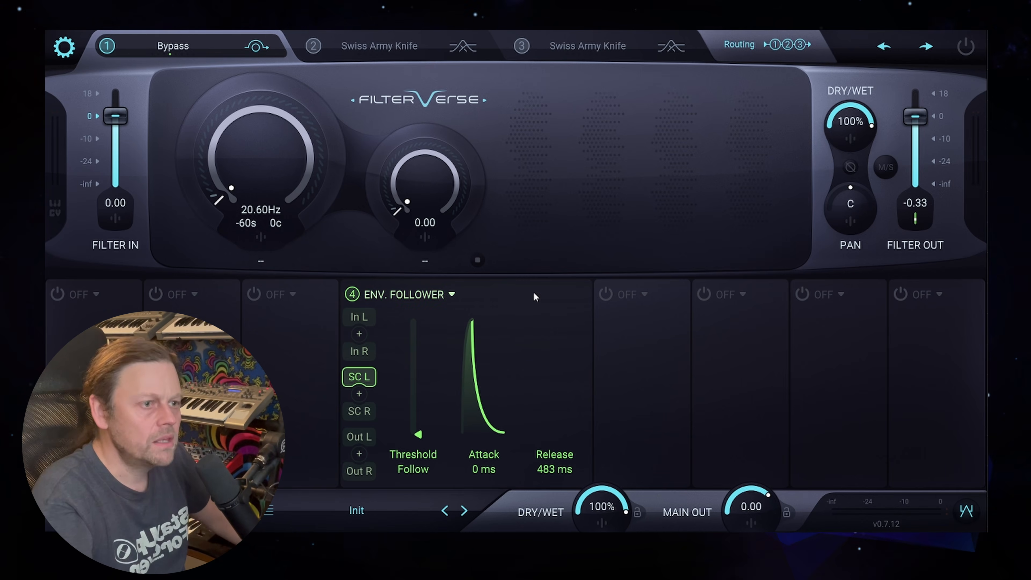
Check the envelope follower's modulation of Filter Out, and shorten the follower's release during playback with the plugin enabled
left_click(915, 219)
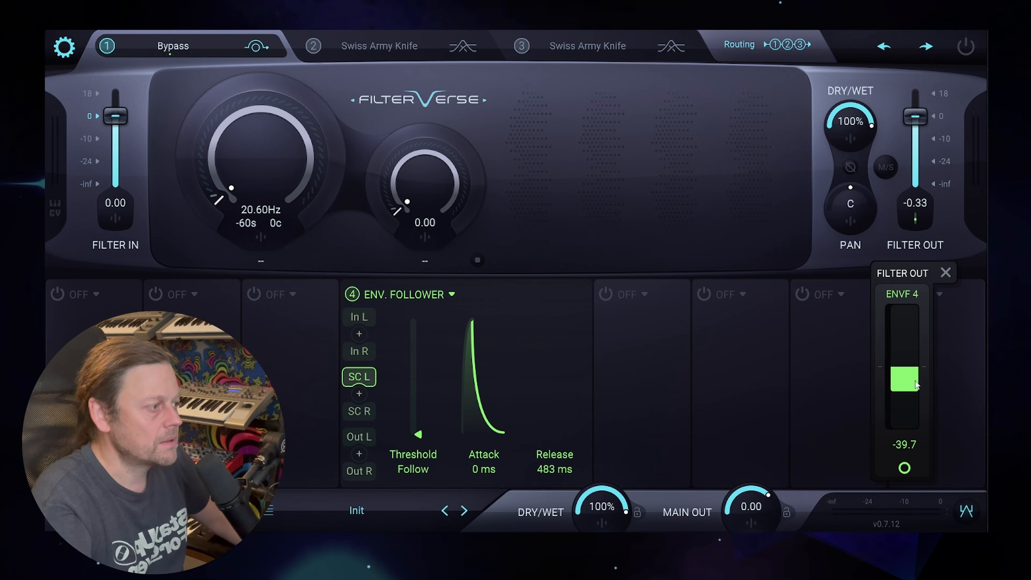
left_click(836, 252)
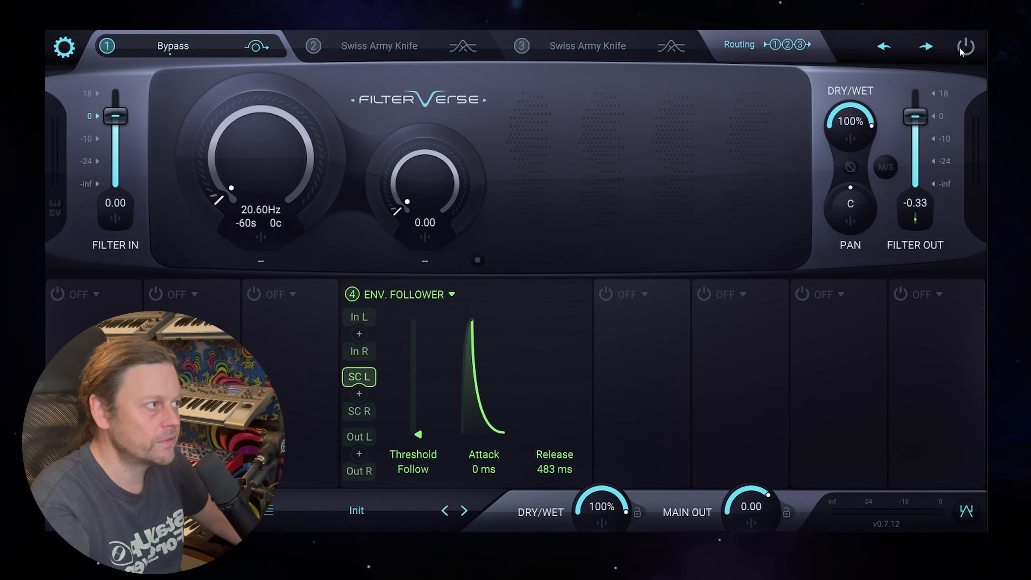
key("space")
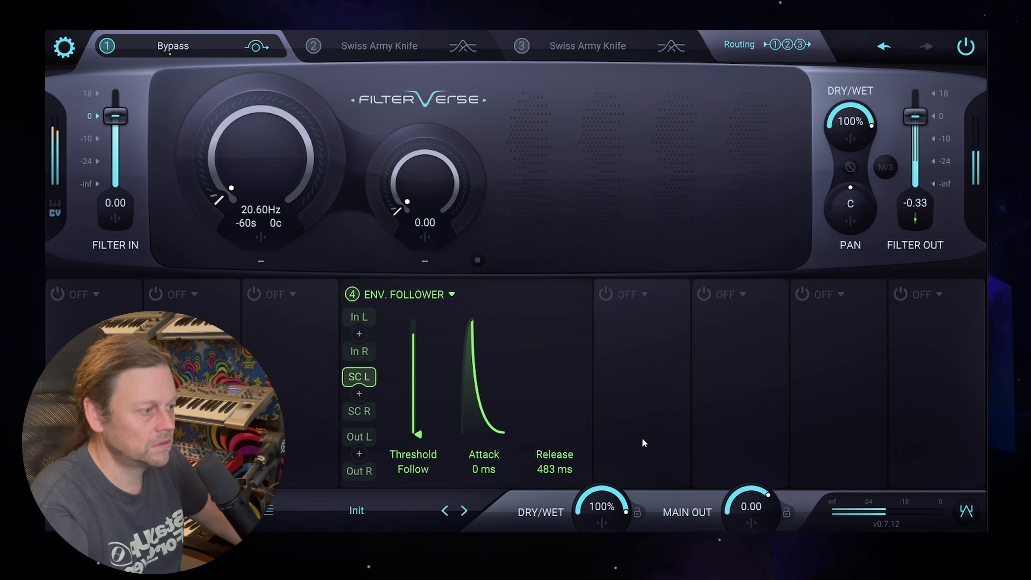
left_click_drag(552, 478, 561, 508)
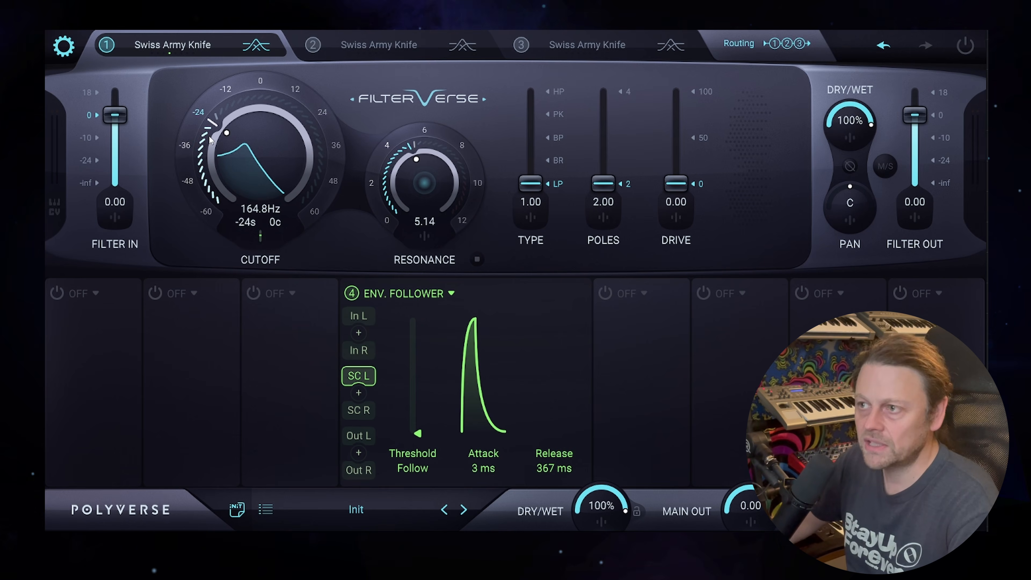
Check the Filter Out modulation and set the envelope follower's modulation of Cutoff to 31.8
mouse_move(200, 52)
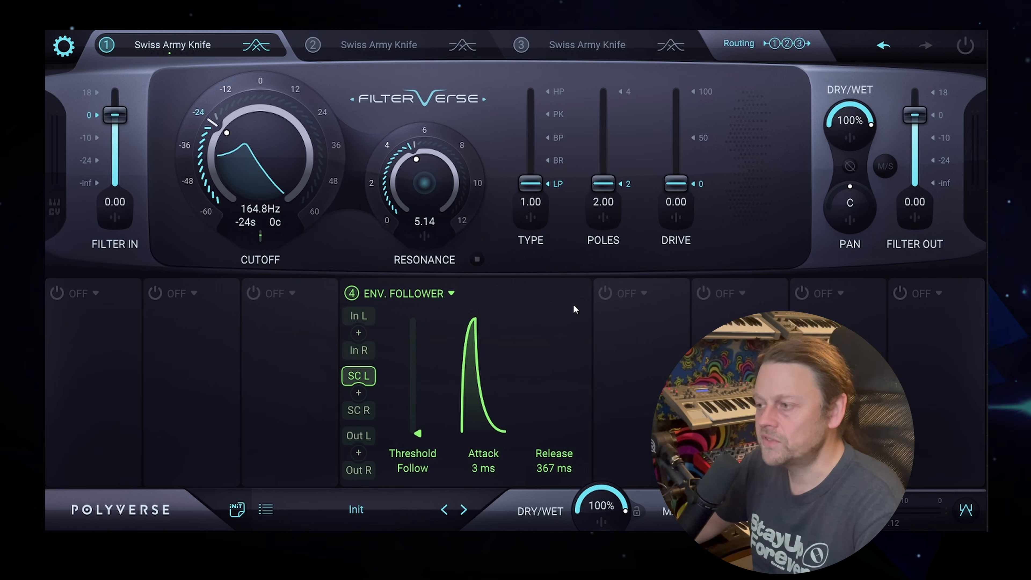
left_click(915, 219)
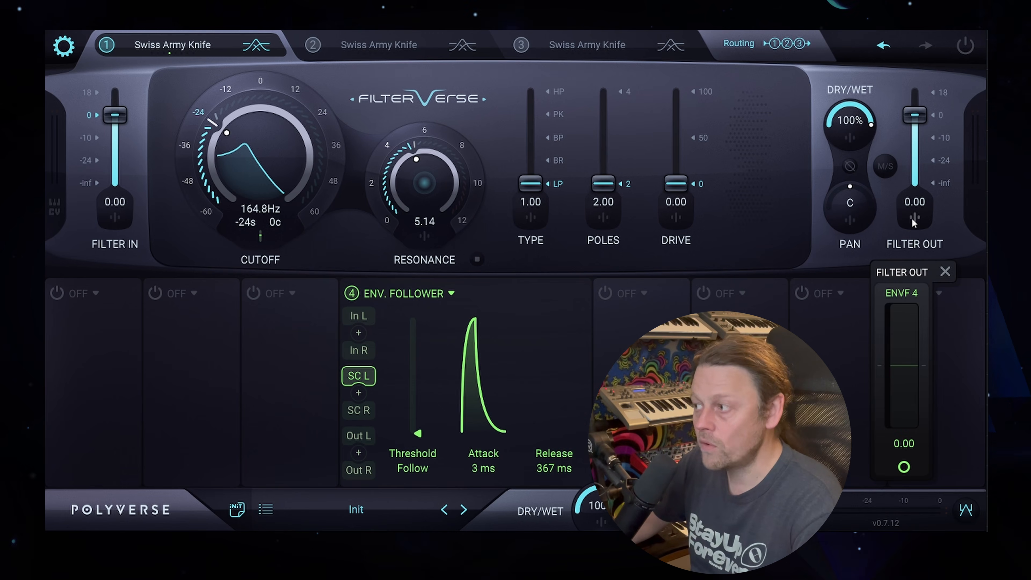
left_click(262, 235)
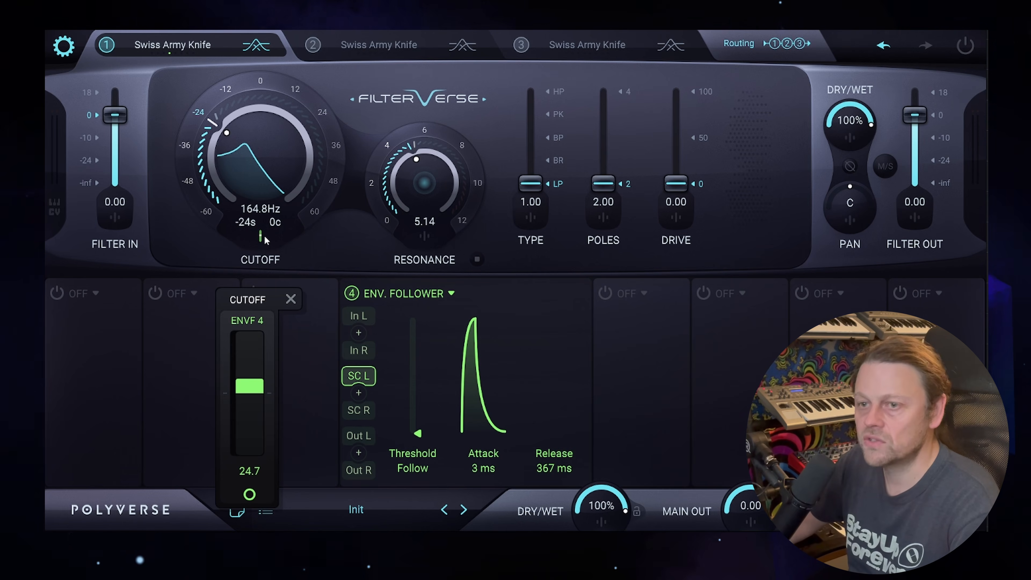
left_click_drag(257, 379, 257, 378)
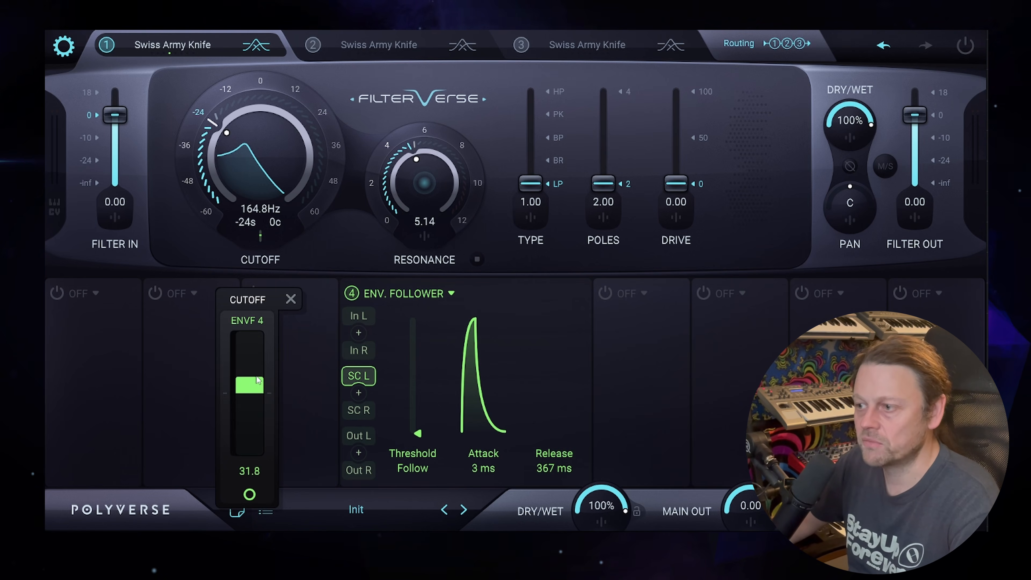
left_click(314, 235)
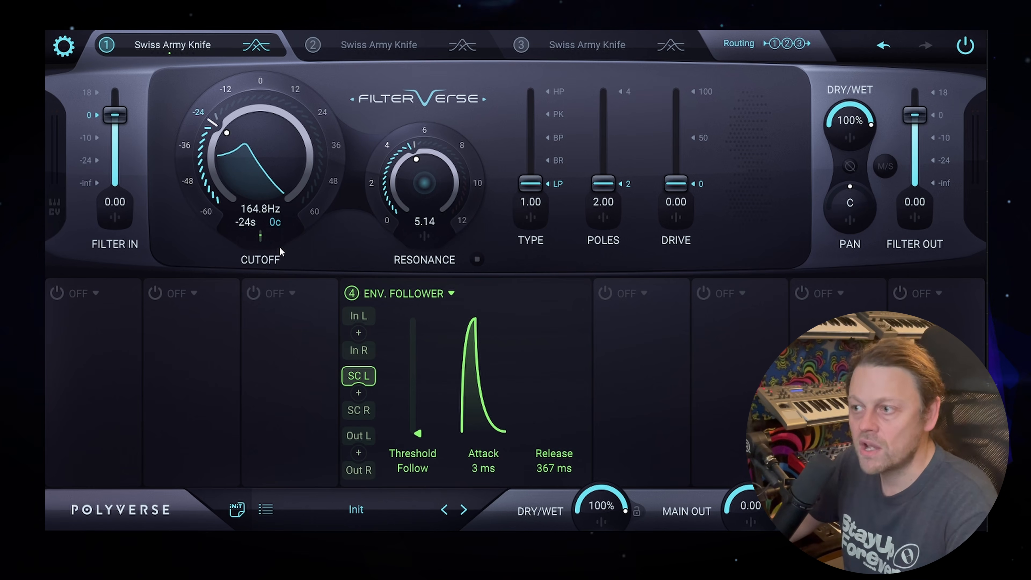
Start playback, raise Resonance to 5.71 and shorten the envelope follower's release
key("space")
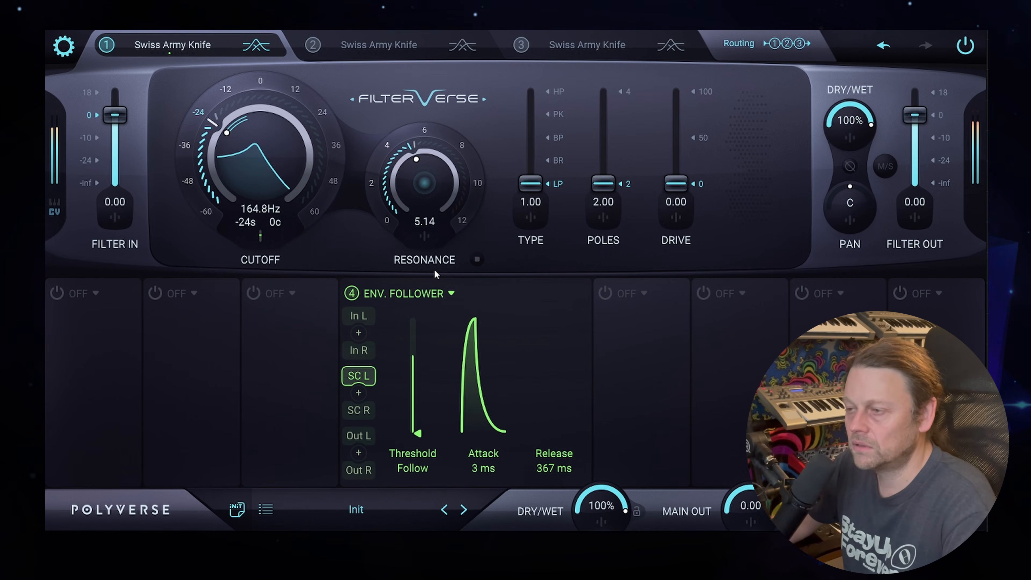
mouse_move(423, 185)
left_mouse_down()
mouse_move(422, 175)
mouse_move(421, 185)
left_mouse_up()
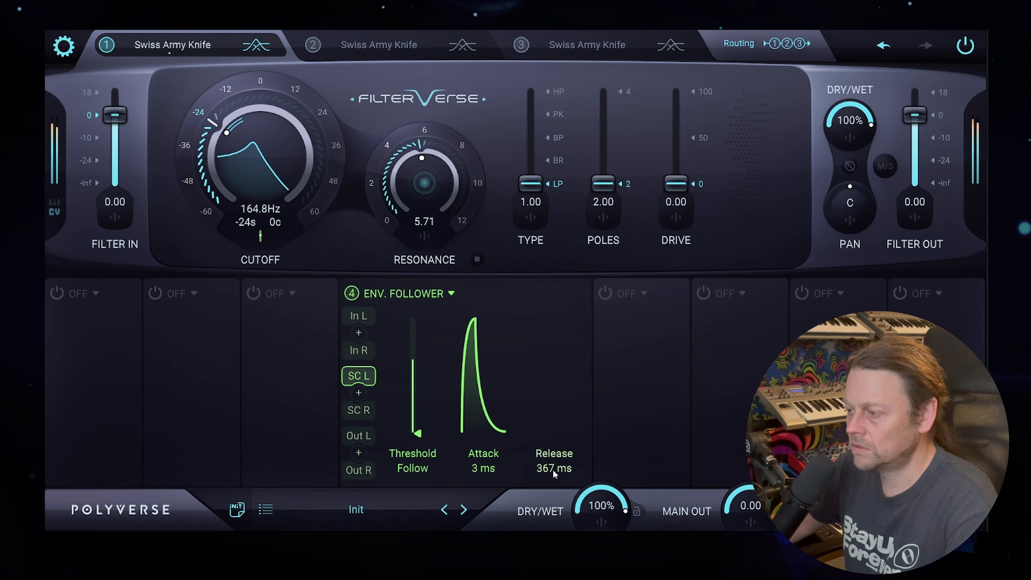
left_click_drag(555, 468, 556, 489)
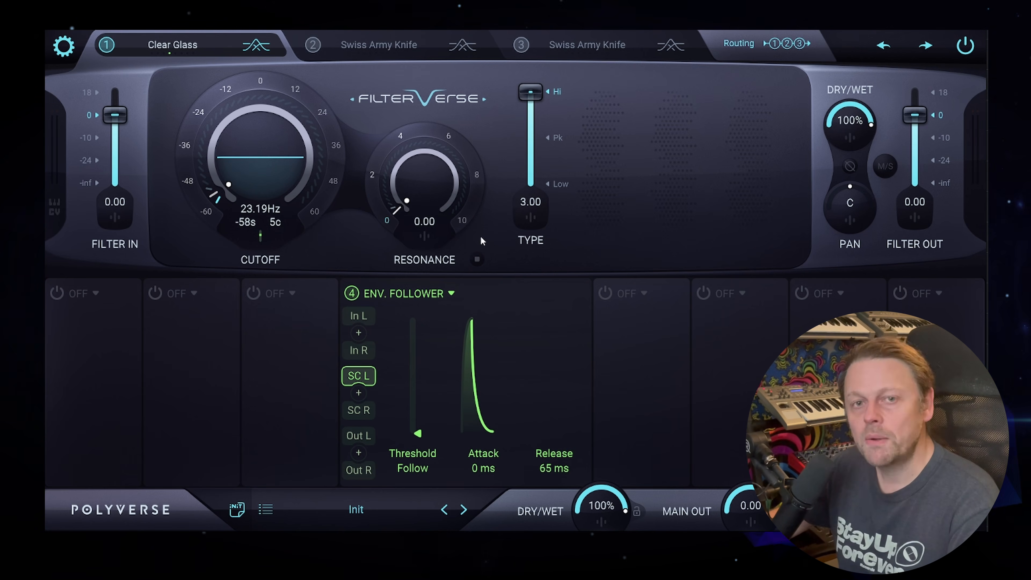
Inspect the envelope follower's modulation amount on the Clear Glass filter's Cutoff
mouse_move(208, 54)
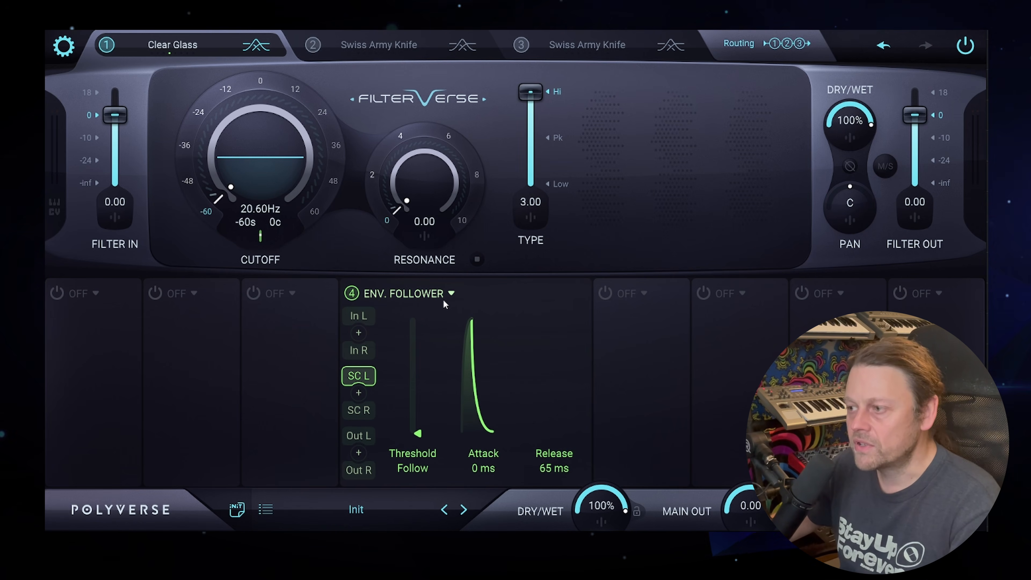
left_click(260, 237)
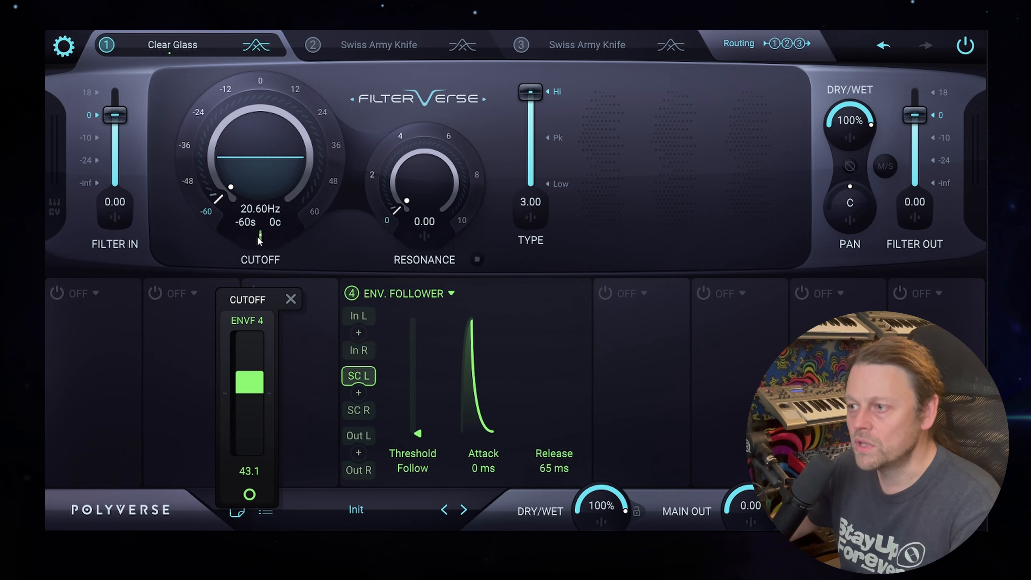
left_click(335, 246)
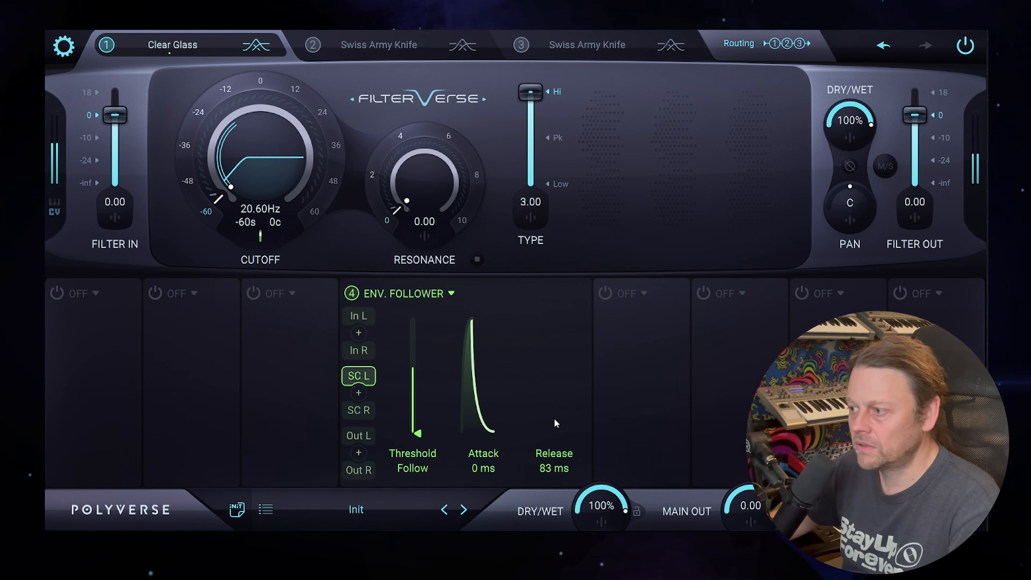
Shorten the envelope follower's release to 46 ms and lower its modulation of the Clear Glass filter's Cutoff
left_click_drag(556, 423, 557, 467)
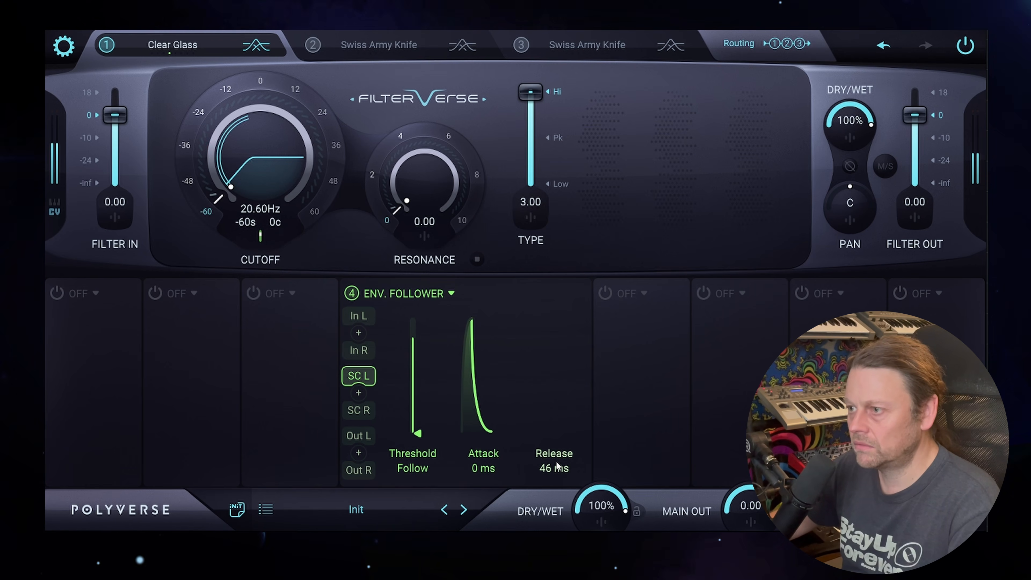
left_click(261, 237)
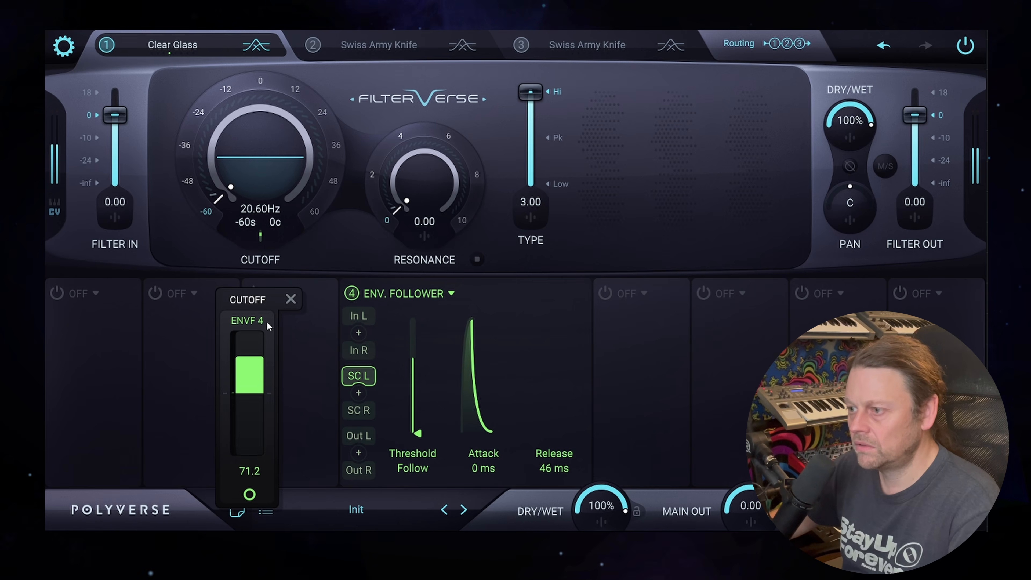
left_click_drag(262, 350, 261, 365)
left_click(323, 272)
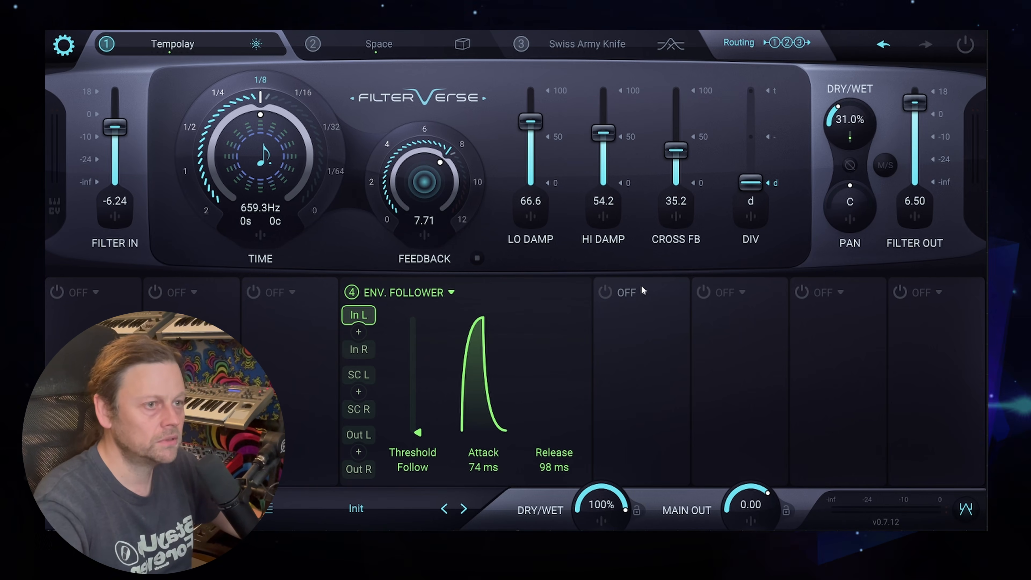
Play the track through the Tempolay delay and compare it with the envelope follower switched off and back on
key("space")
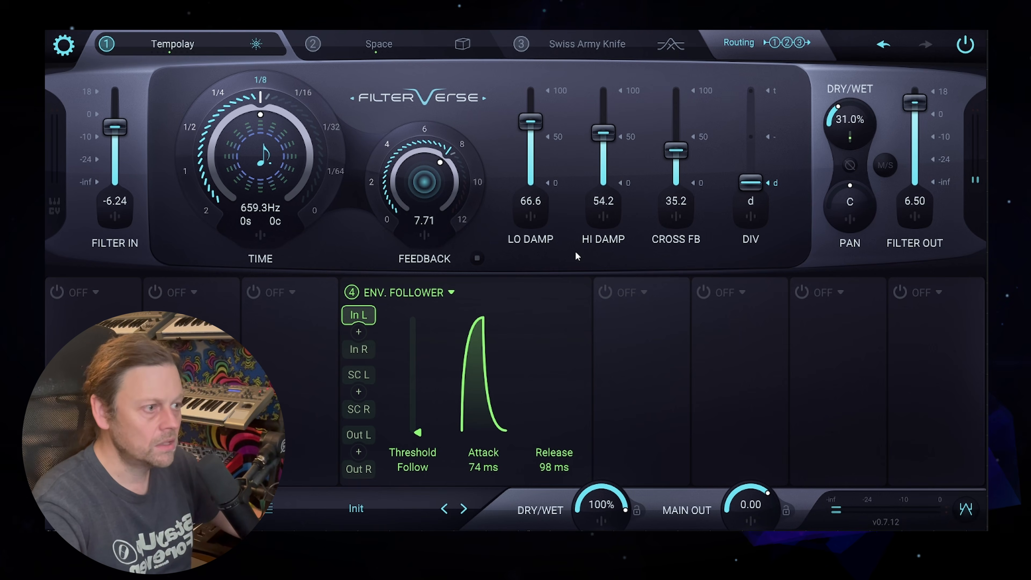
left_click(351, 292)
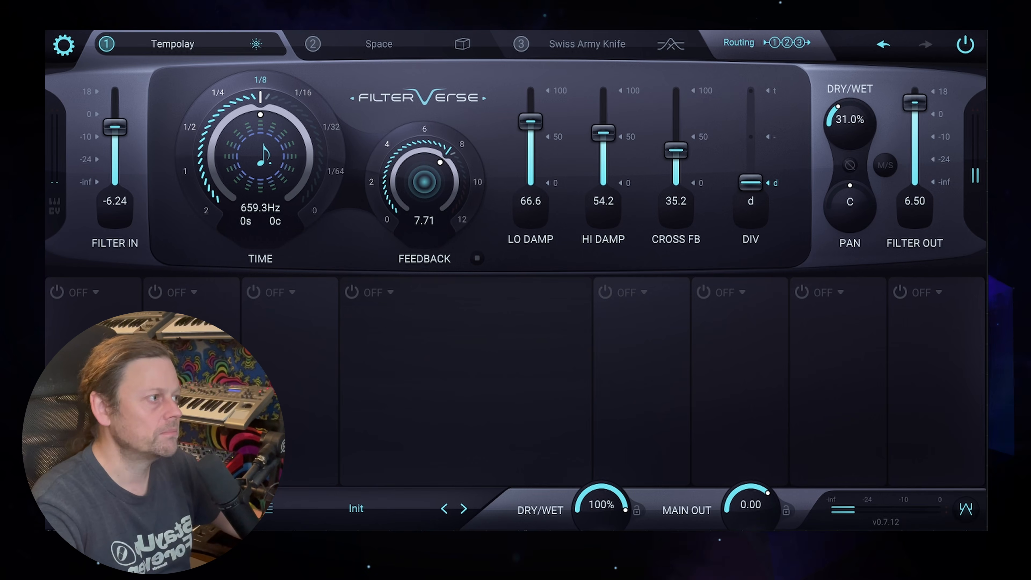
left_click(352, 292)
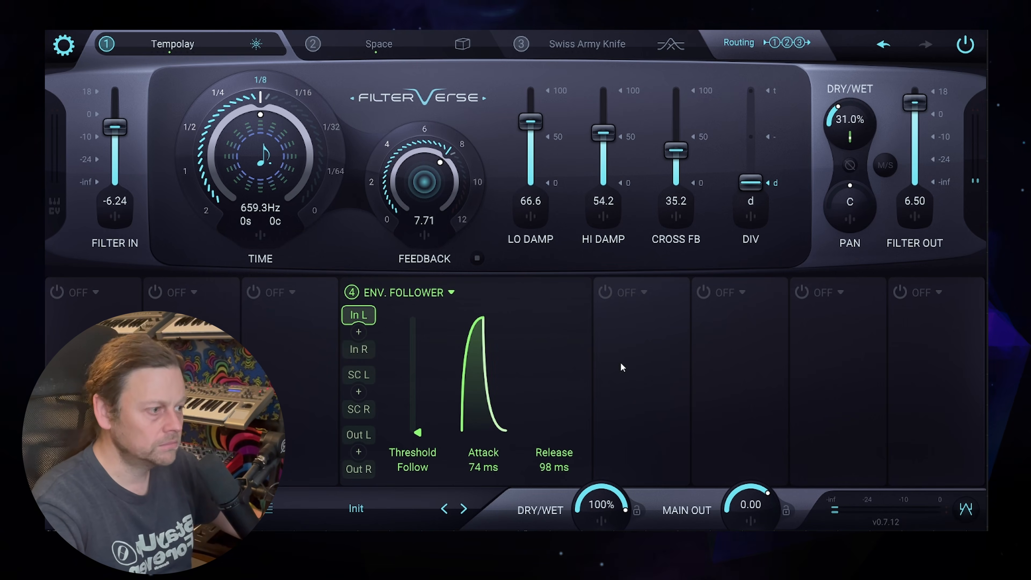
Inspect the envelope follower's modulation of the Dry/Wet mix on the Tempolay and Space filters
left_click(853, 147)
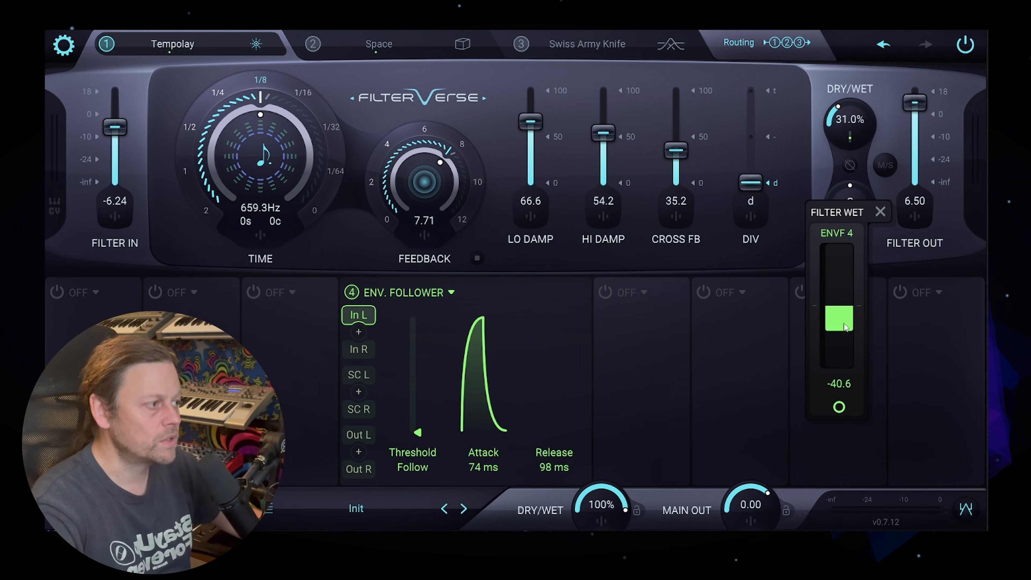
left_click(818, 174)
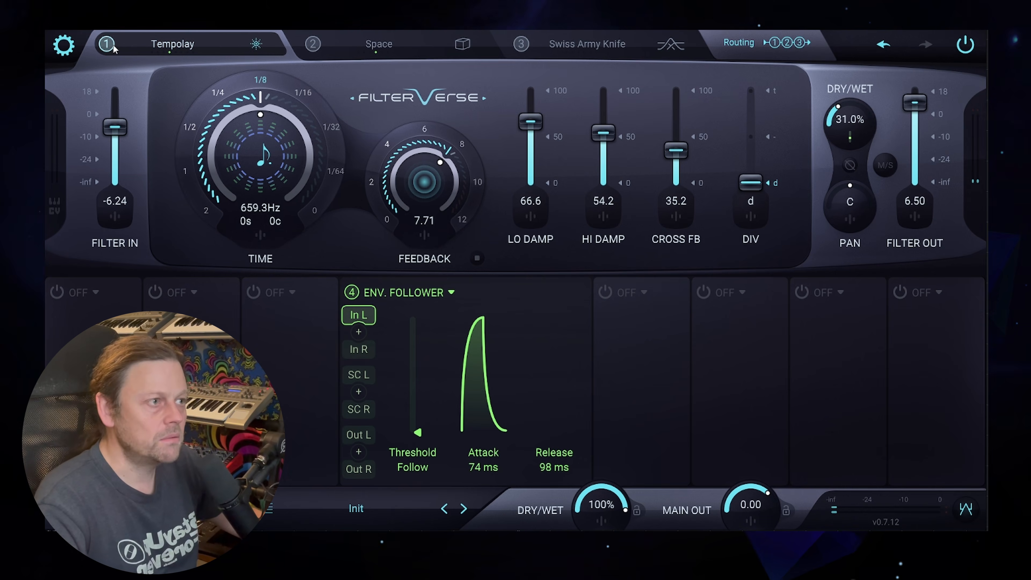
left_click(379, 44)
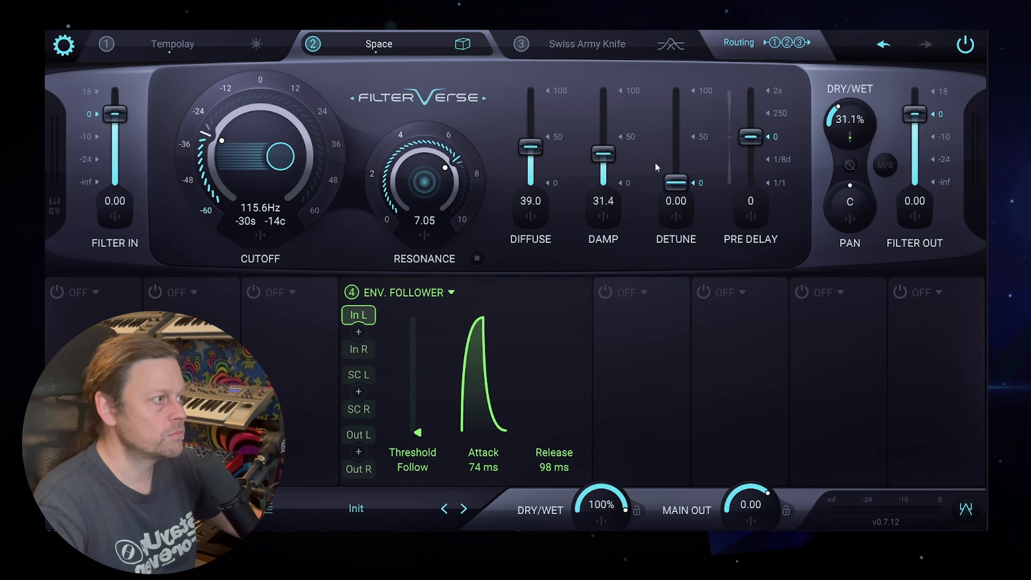
left_click(853, 141)
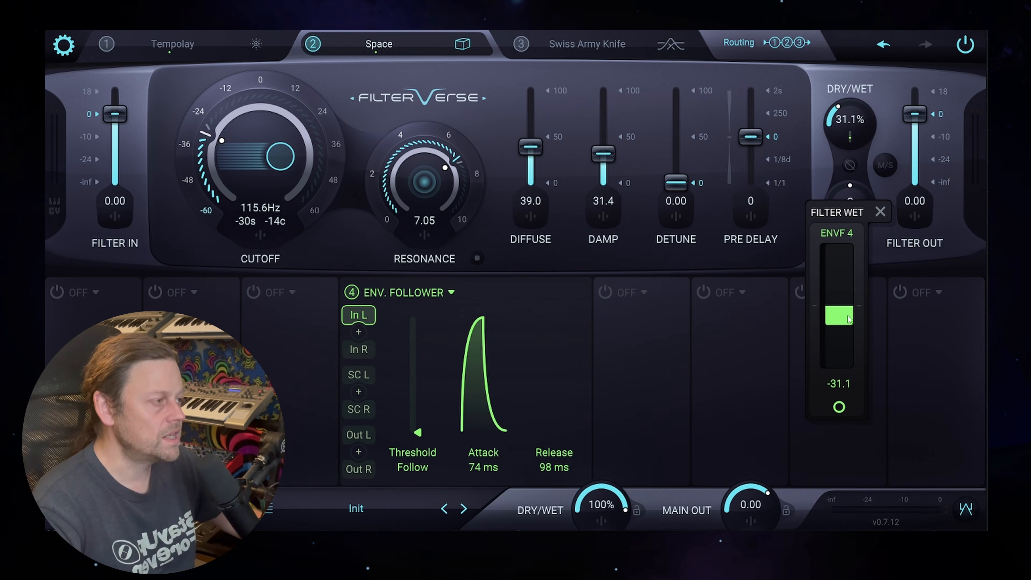
left_click(880, 212)
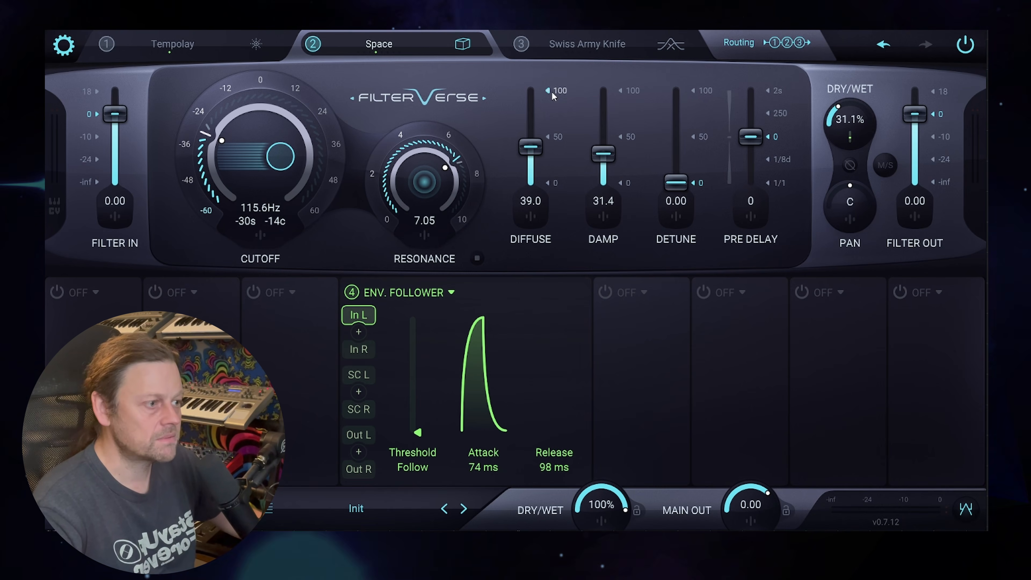
Play the track through the Space filter and compare it with the envelope follower switched off and back on
key("space")
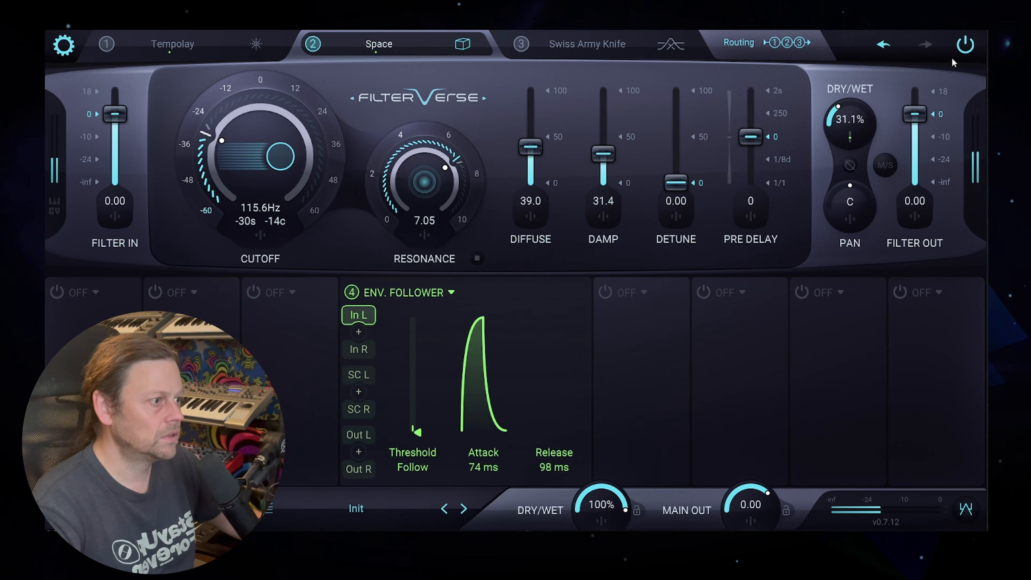
left_click(353, 295)
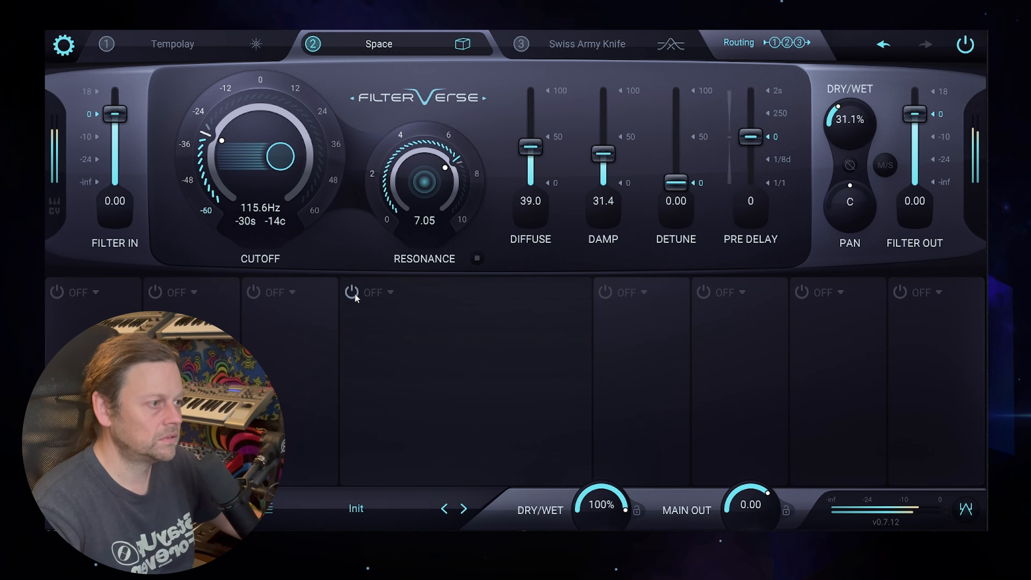
left_click(355, 295)
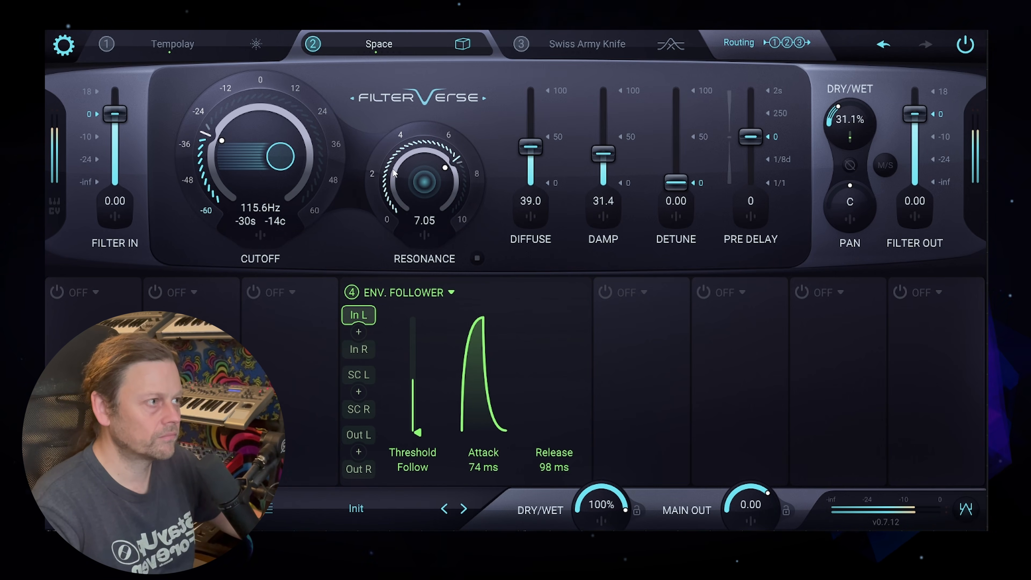
Enable the Tempolay filter alongside Space and compare the combined sound with the envelope follower off and on
left_click(105, 45)
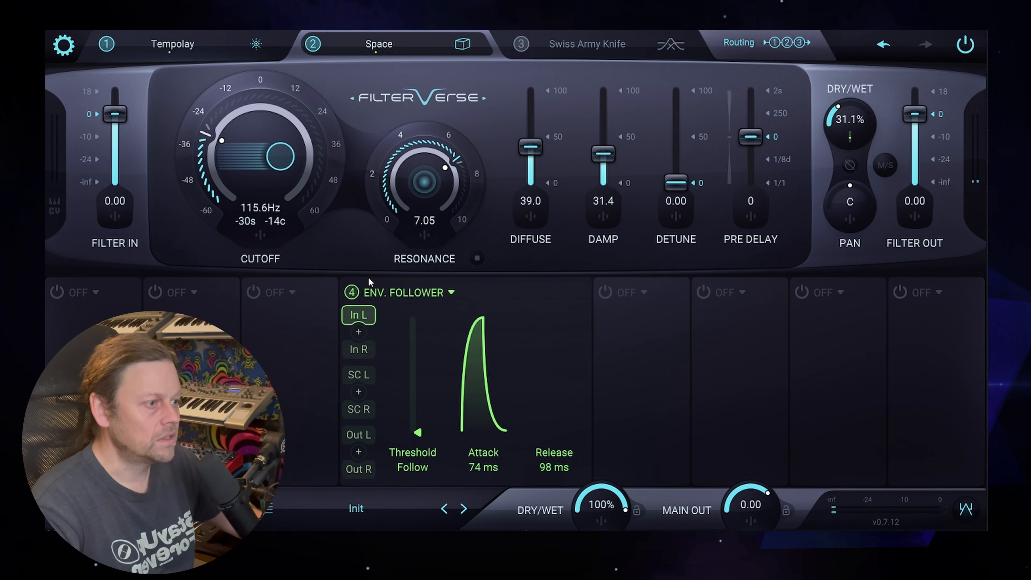
left_click(351, 293)
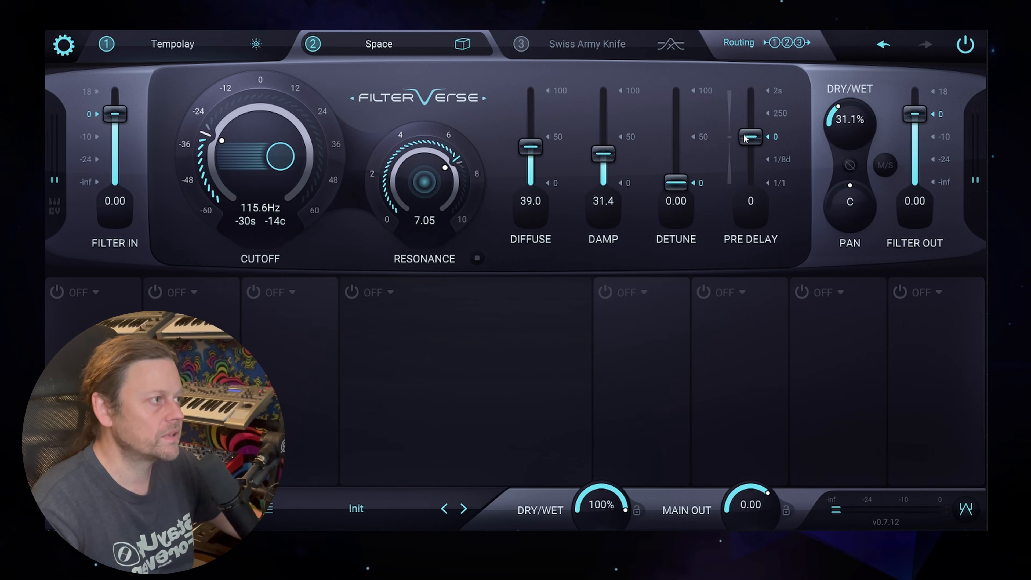
left_click(352, 292)
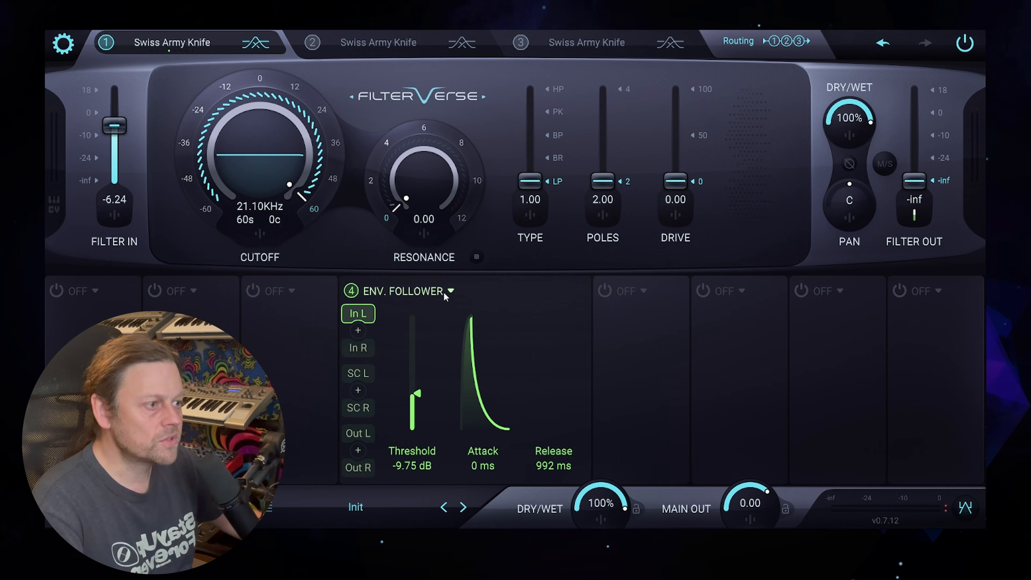
Check the envelope follower's modulation of Filter Out, try a threshold of -2.54 dB and settle on -11.64 dB
left_click(916, 216)
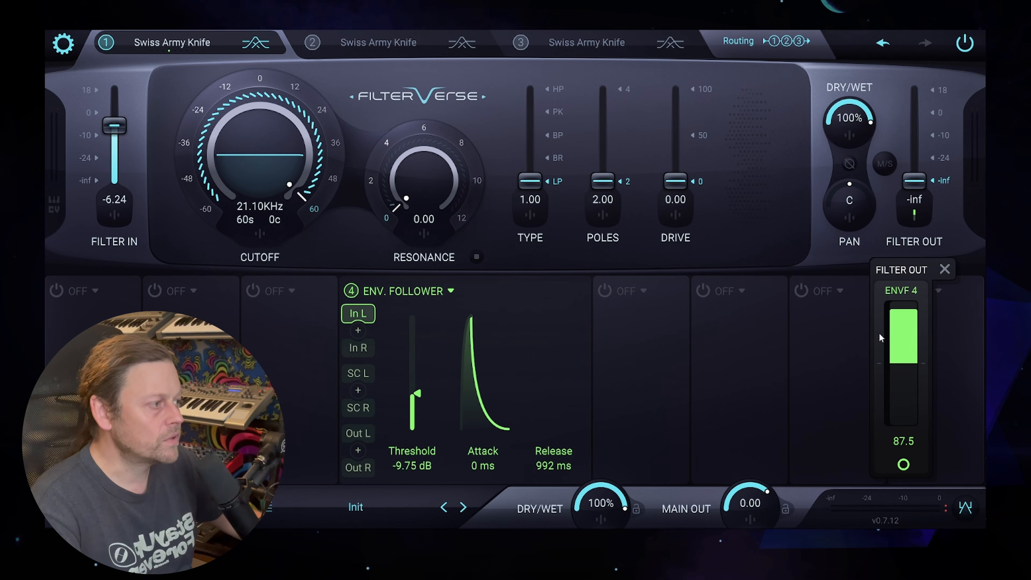
left_click(826, 262)
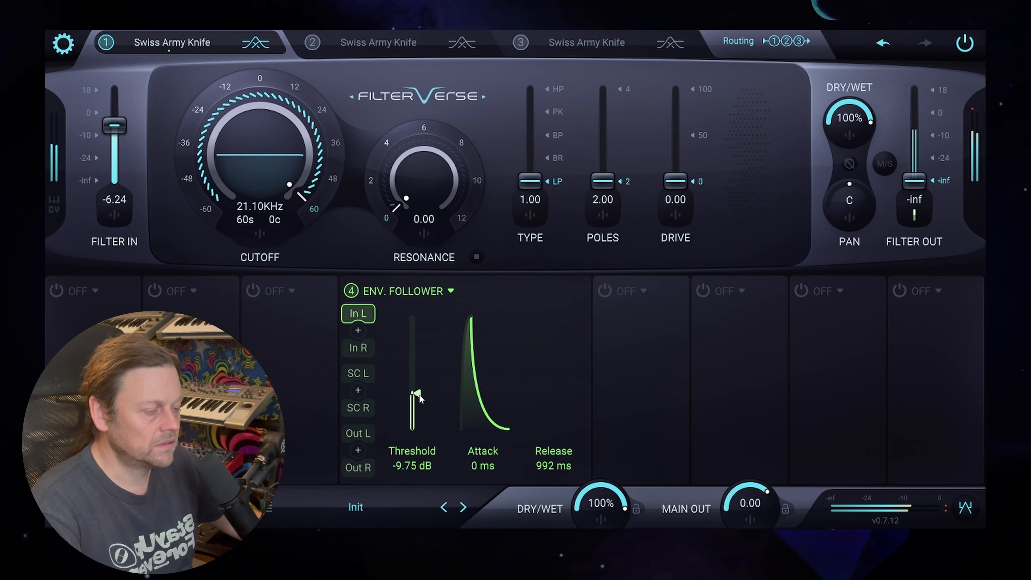
left_click_drag(419, 395, 419, 344)
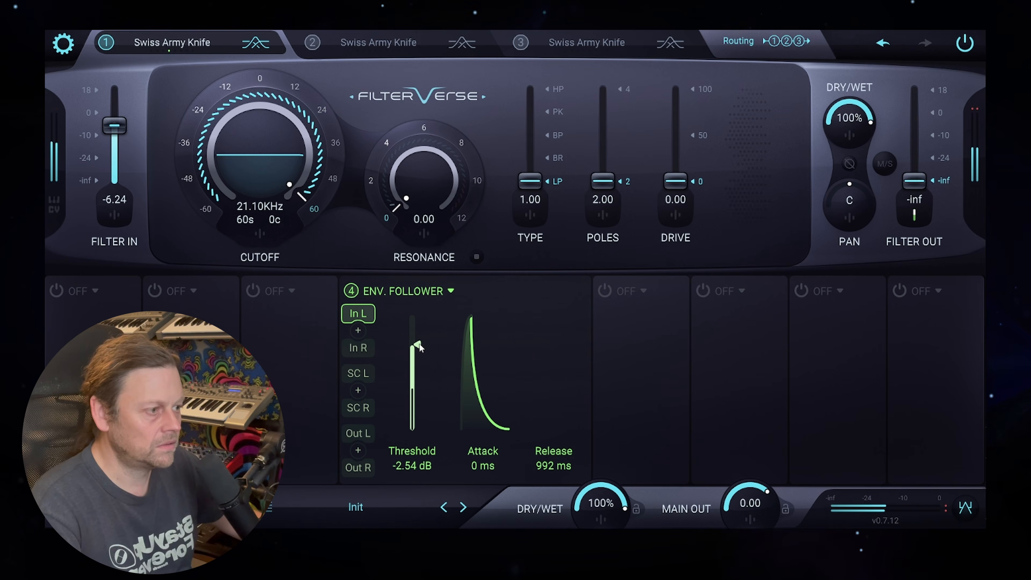
left_click_drag(419, 380, 419, 403)
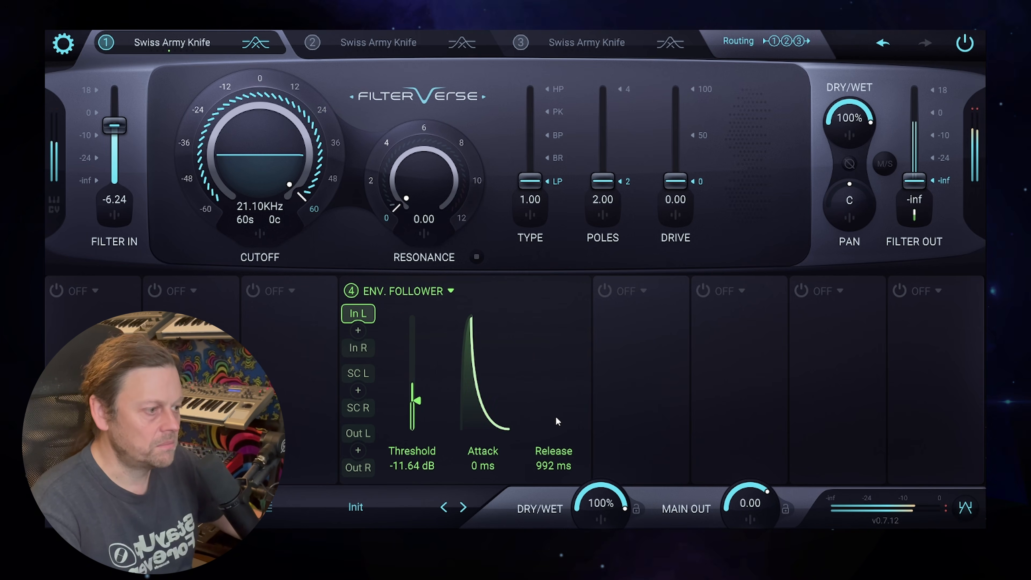